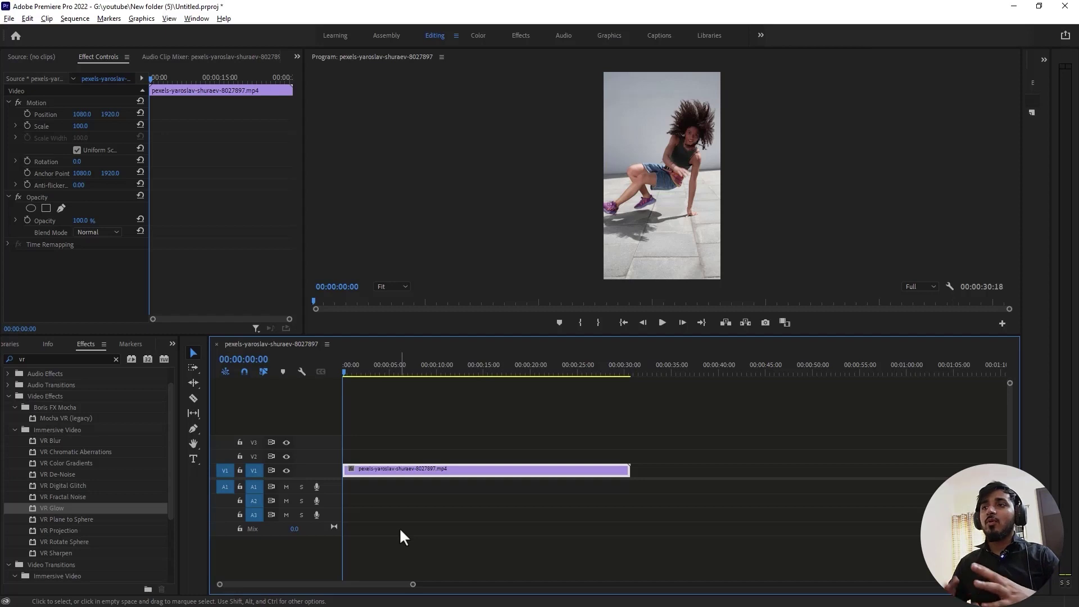
# Play back the dancer clip, then return the playhead to the sequence start
pyautogui.click(662, 324)
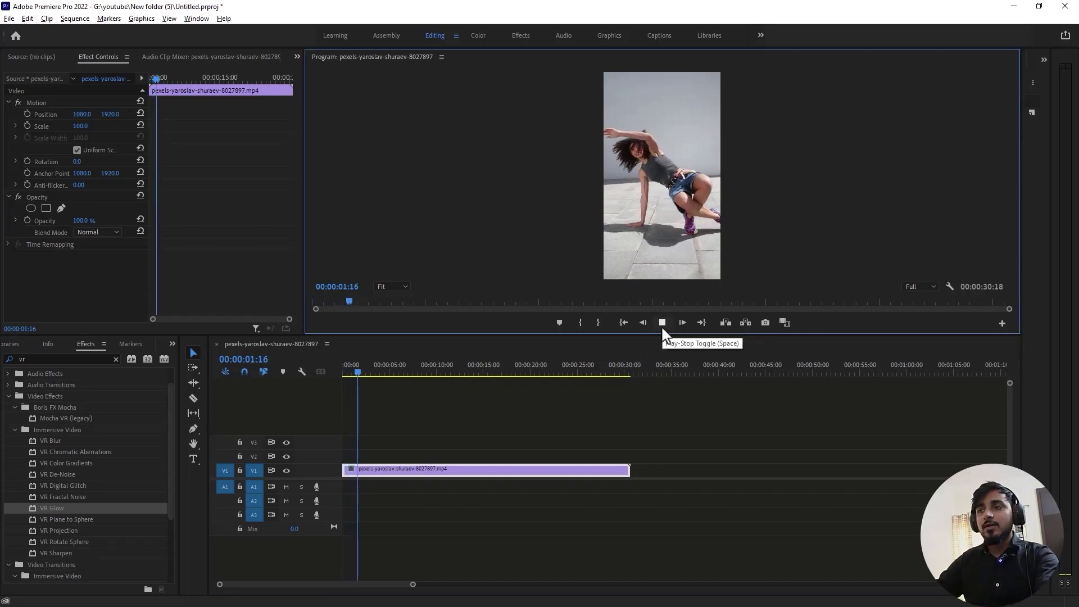
pyautogui.click(661, 325)
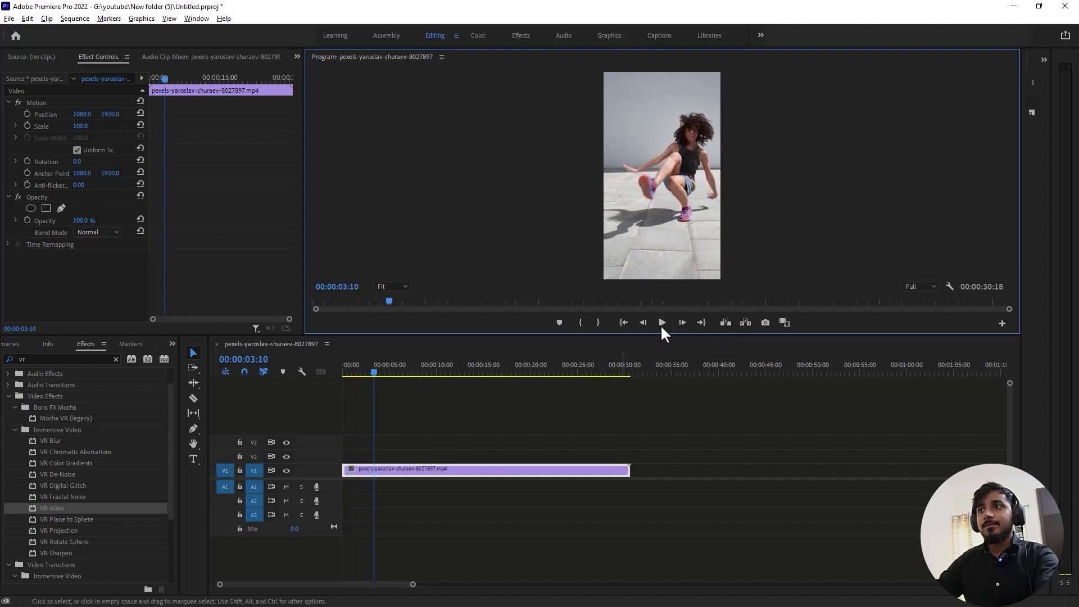
pyautogui.moveTo(369, 375); pyautogui.dragTo(275, 387)
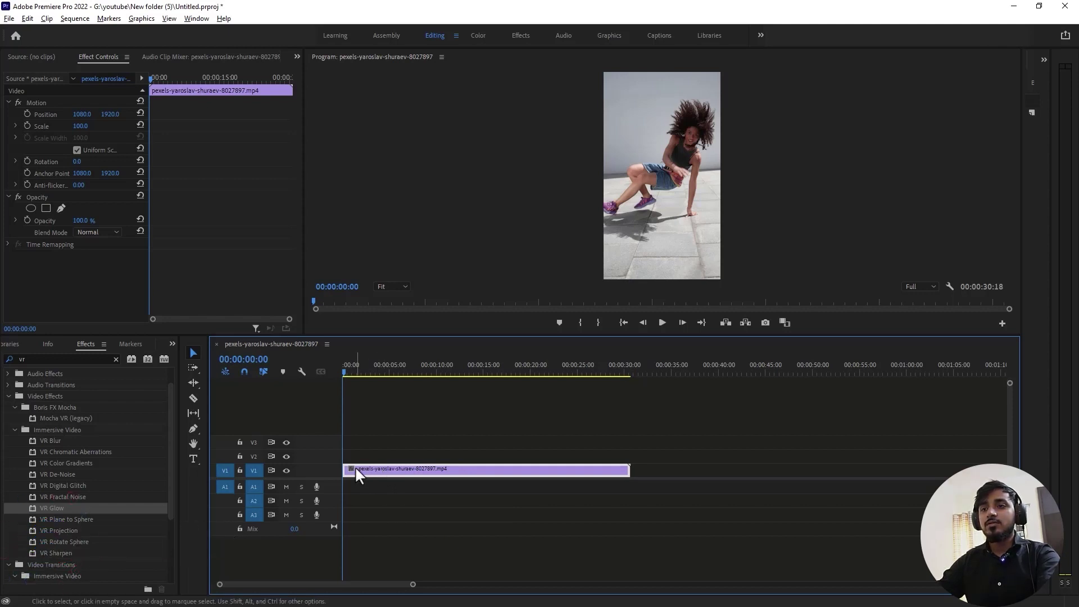
# Duplicate the dancer clip onto the upper tracks and give the top copy Difference blending
pyautogui.moveTo(355, 466); pyautogui.dragTo(367, 444)
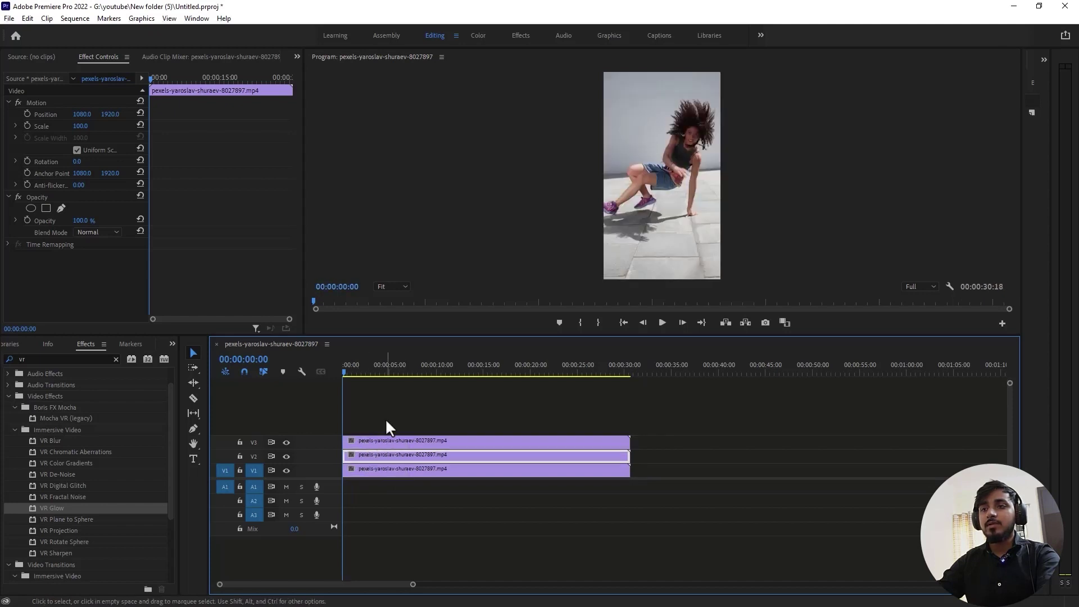
pyautogui.click(385, 418)
pyautogui.click(385, 440)
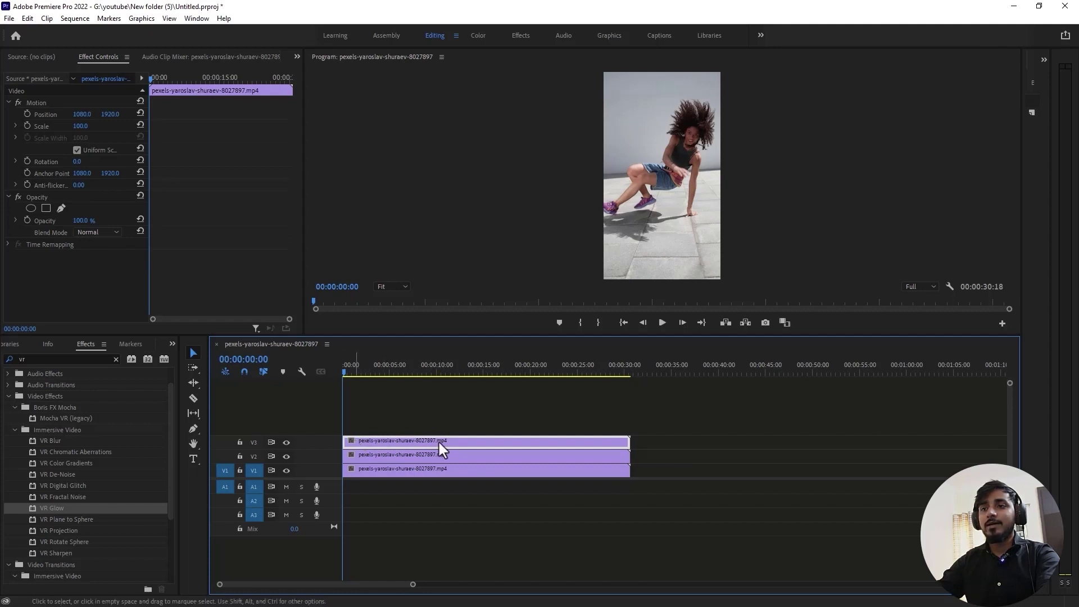
pyautogui.click(110, 234)
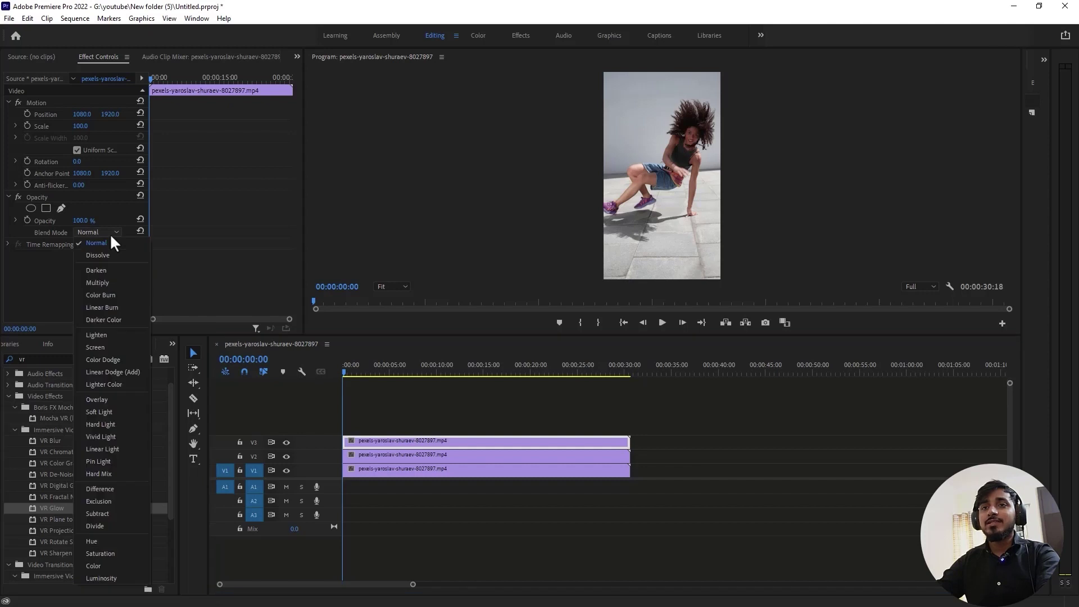
pyautogui.click(116, 482)
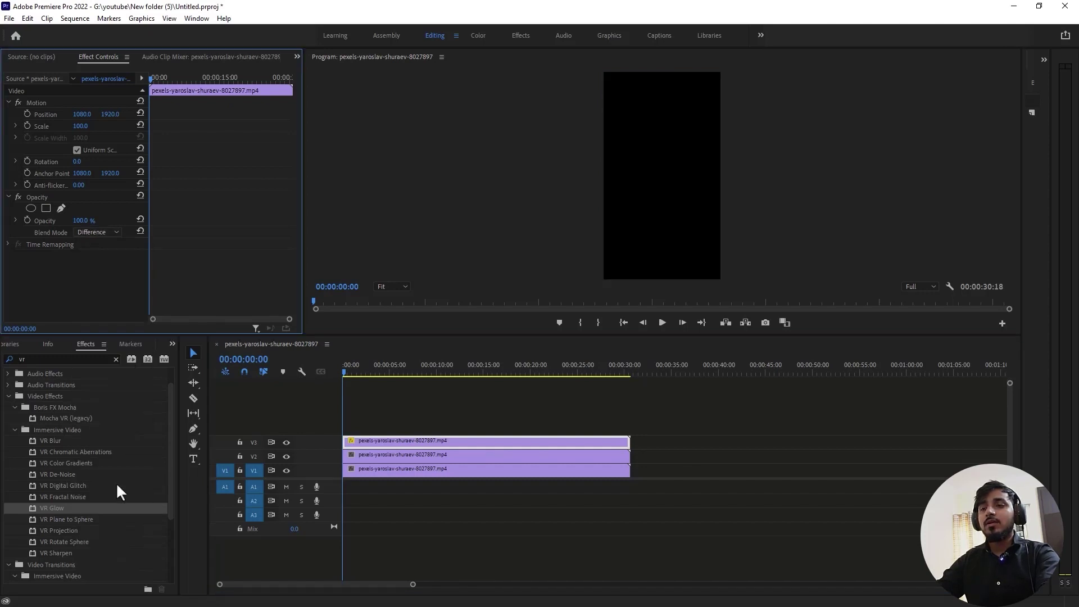
pyautogui.moveTo(431, 424); pyautogui.dragTo(443, 451)
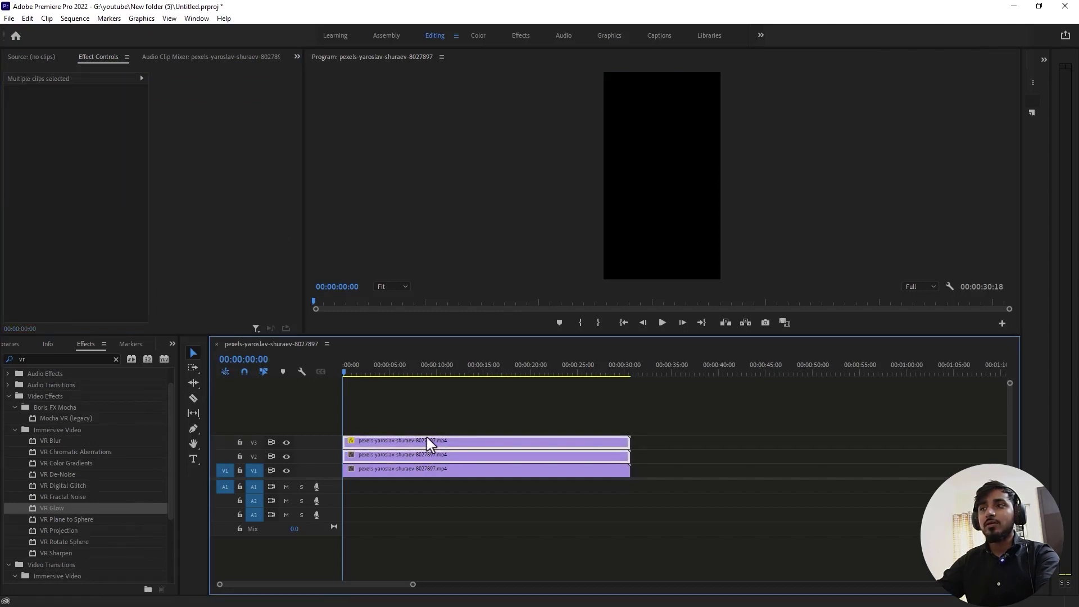
pyautogui.click(394, 409)
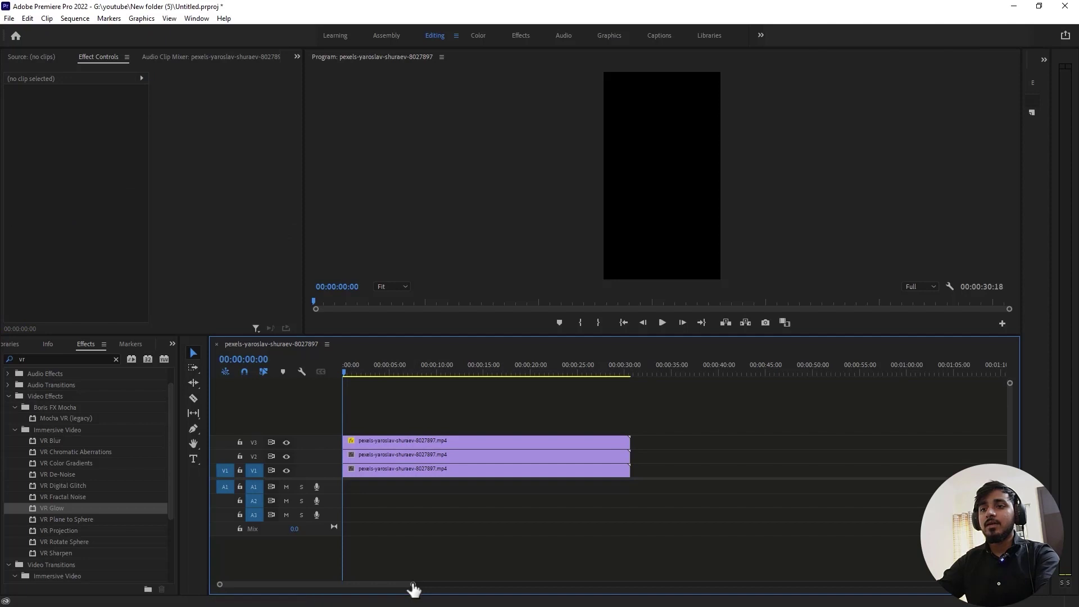
# Shift the top dancer copy one frame later and park the playhead after the offset
pyautogui.moveTo(414, 588); pyautogui.dragTo(260, 564)
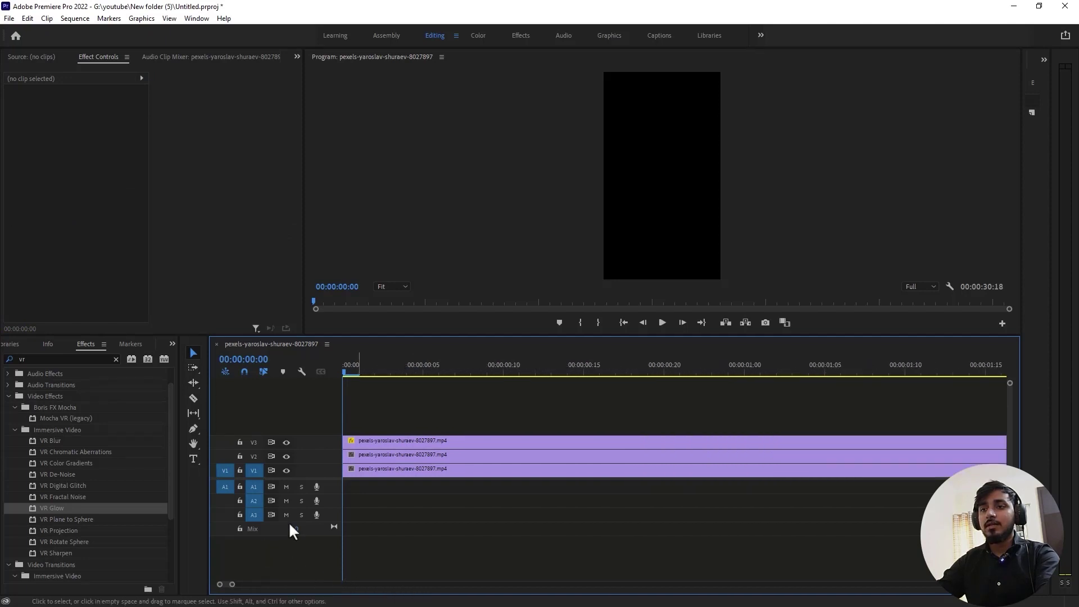
pyautogui.moveTo(358, 440); pyautogui.dragTo(367, 440)
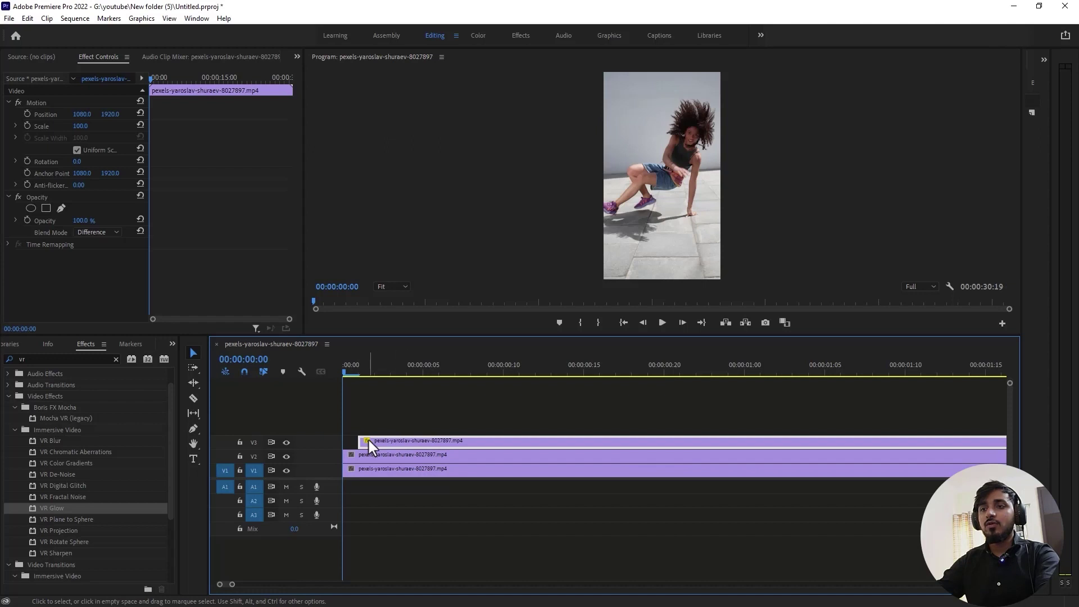
pyautogui.click(357, 373)
pyautogui.moveTo(357, 373); pyautogui.dragTo(362, 372)
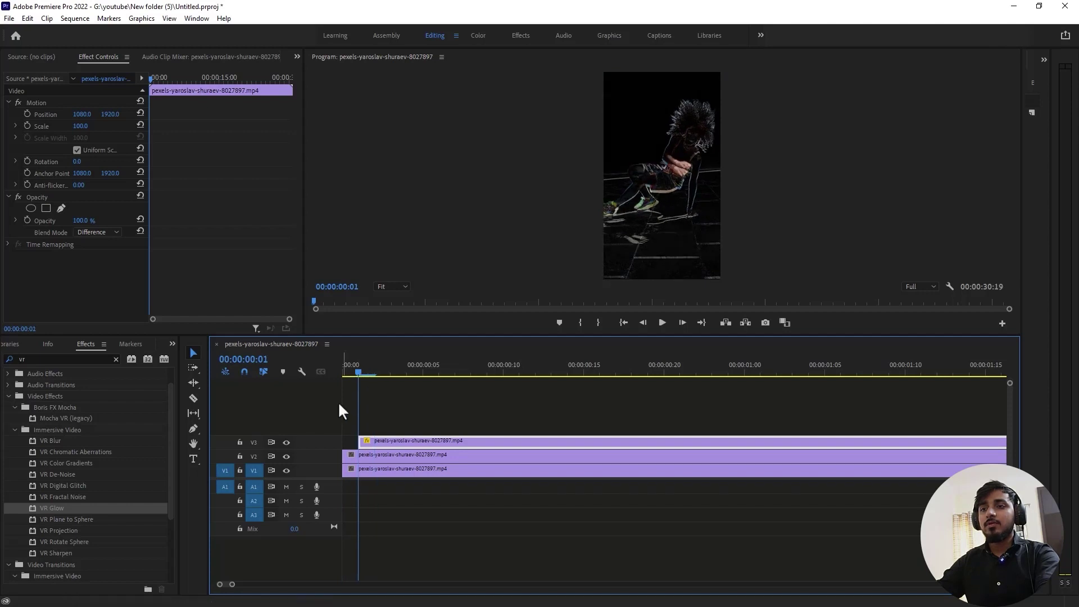
# Split all three clips at the playhead, delete the leading pieces, and close the gap
pyautogui.moveTo(397, 410); pyautogui.dragTo(353, 517)
pyautogui.hotkey('ctrl', 'k')
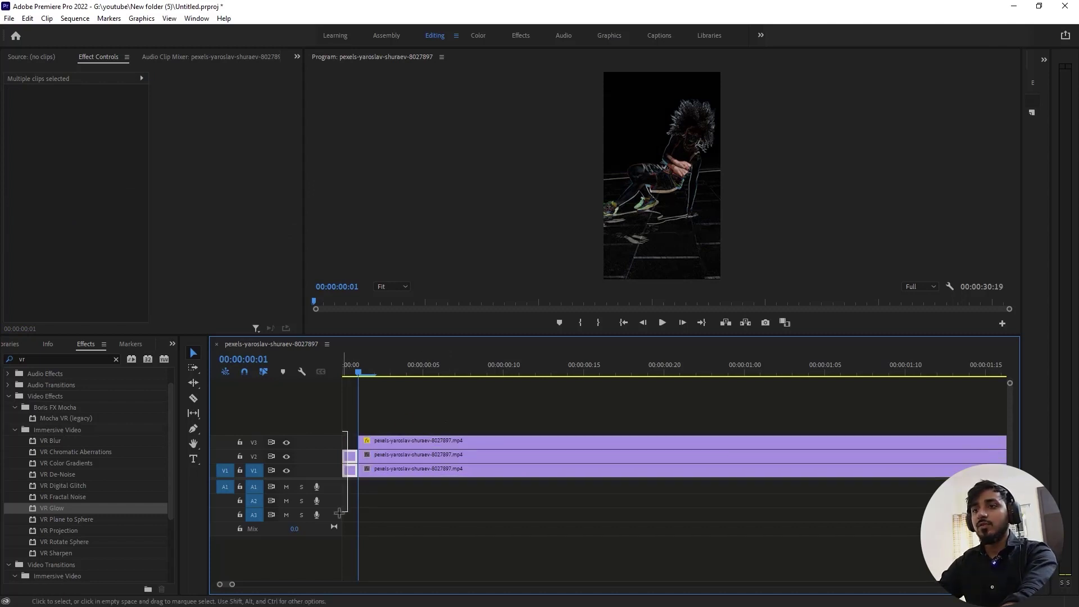
pyautogui.press('Delete')
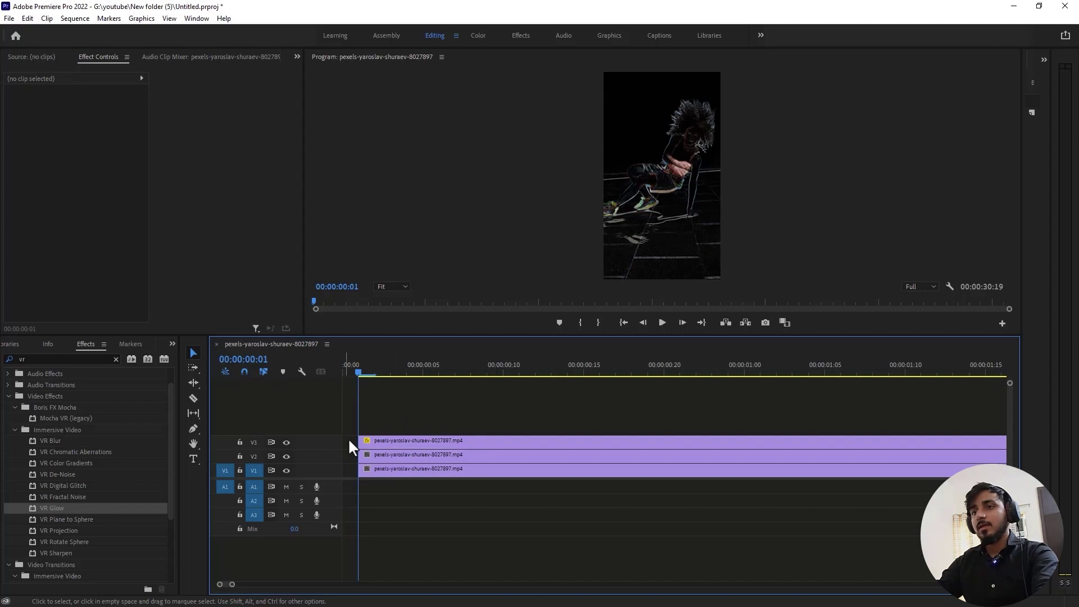
pyautogui.press('Delete')
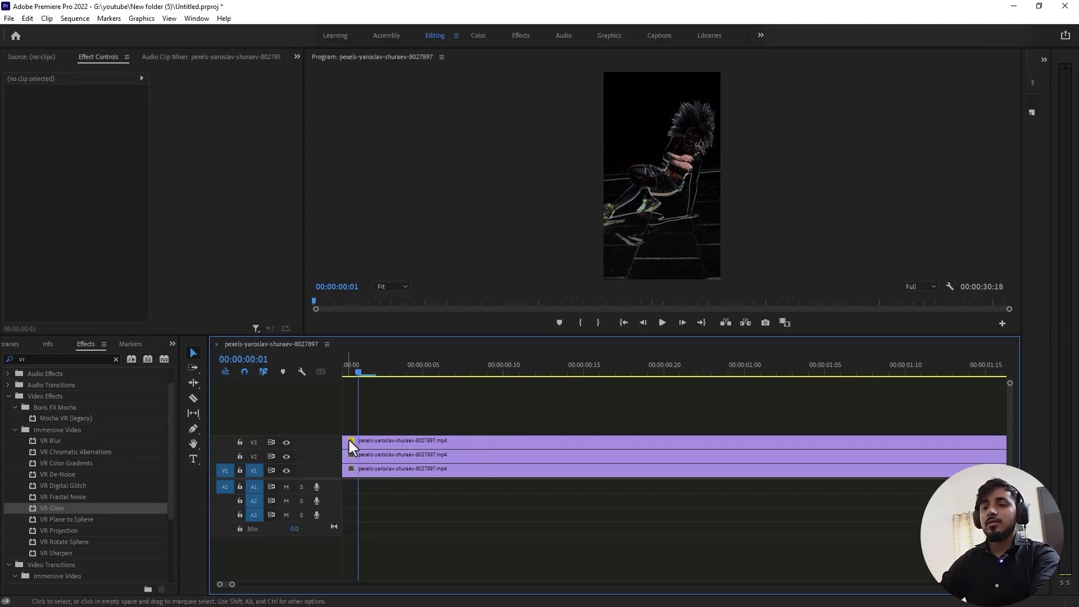
pyautogui.moveTo(232, 585); pyautogui.dragTo(345, 584)
# Nest the V2 and V3 dancer copies as Nested Sequence 03
pyautogui.moveTo(410, 405); pyautogui.dragTo(422, 452)
pyautogui.rightClick(414, 444)
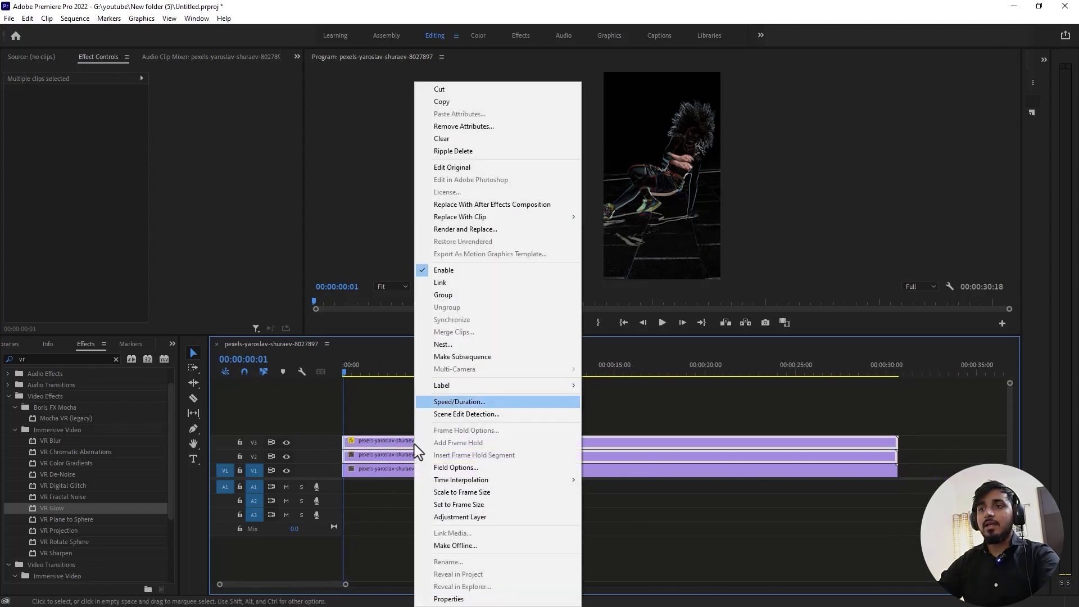
pyautogui.rightClick(375, 447)
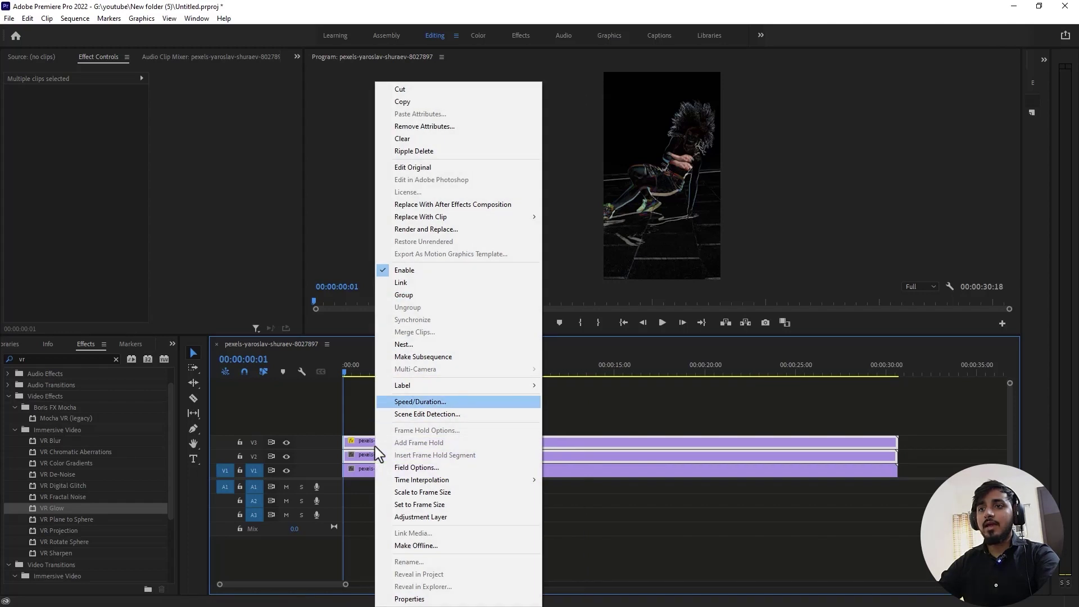
pyautogui.click(428, 345)
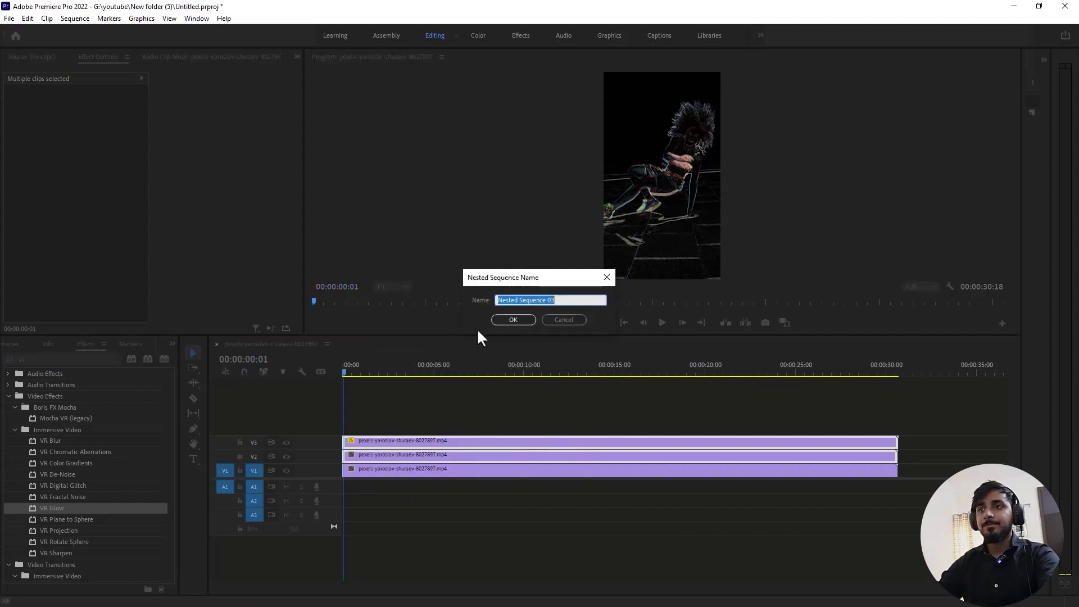
pyautogui.click(505, 324)
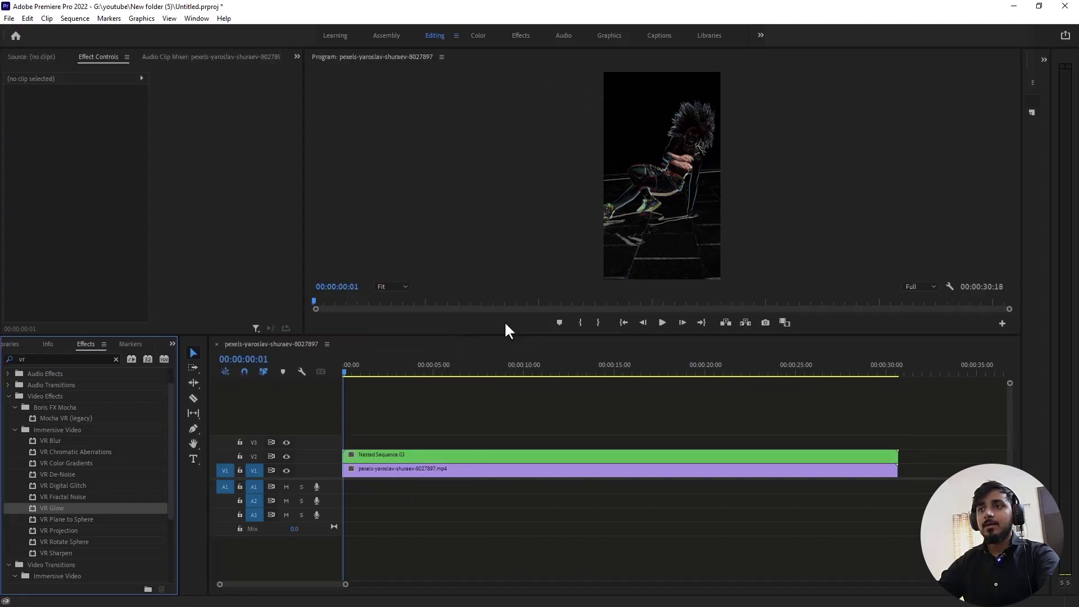
# Search the Effects panel for 'vr' and select VR Glow
pyautogui.click(116, 359)
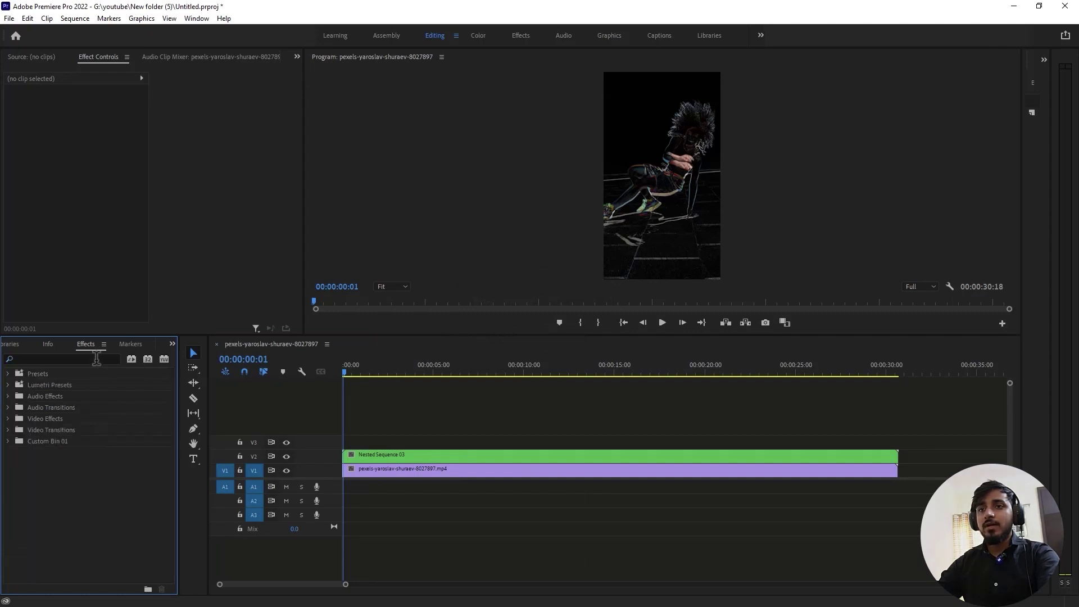
pyautogui.click(96, 358)
pyautogui.write('vr')
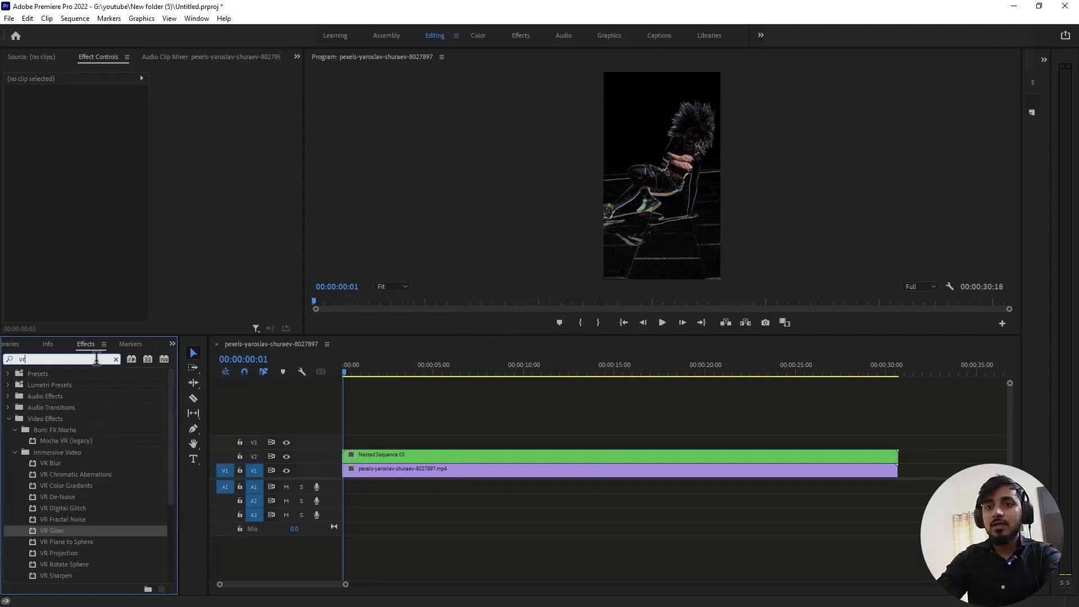
pyautogui.scroll(-2, 81, 422)
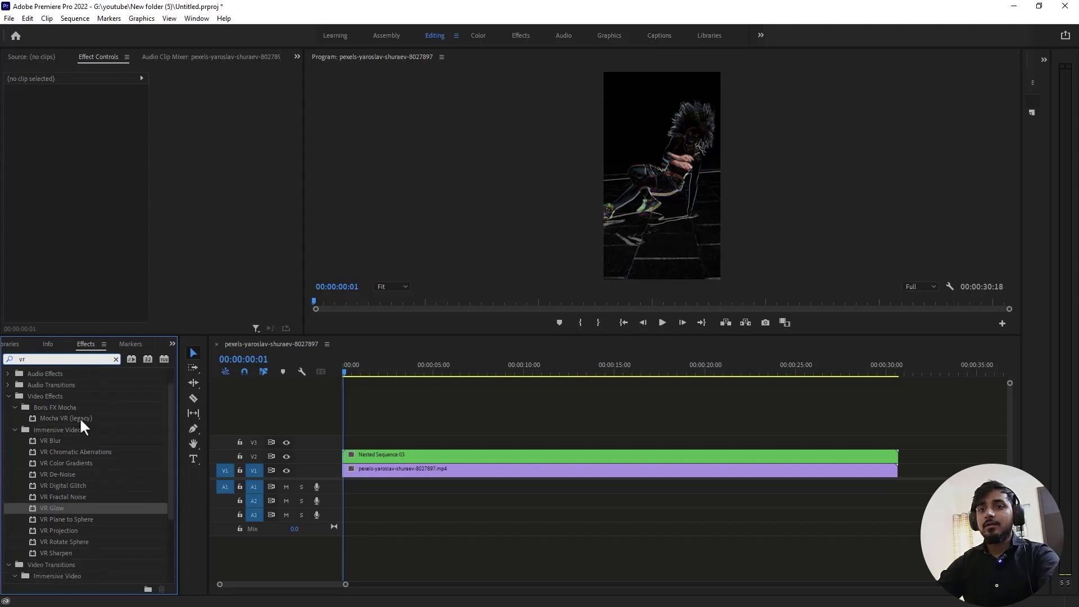
pyautogui.click(55, 509)
# Apply VR Glow to Nested Sequence 03 with Linear Dodge (Add) blending and preview it
pyautogui.moveTo(49, 509); pyautogui.dragTo(365, 460)
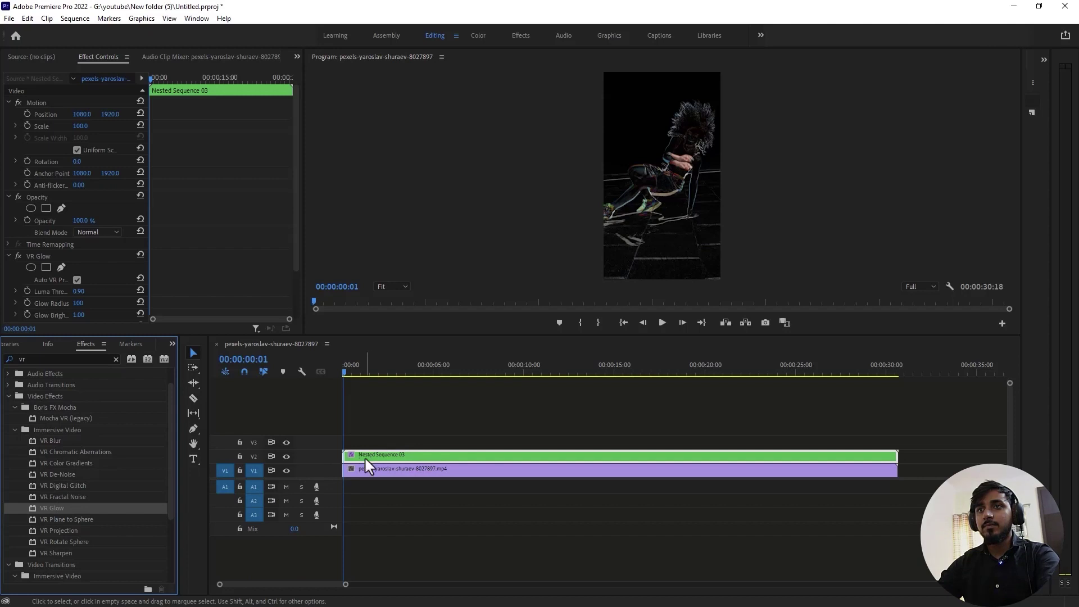
pyautogui.click(100, 230)
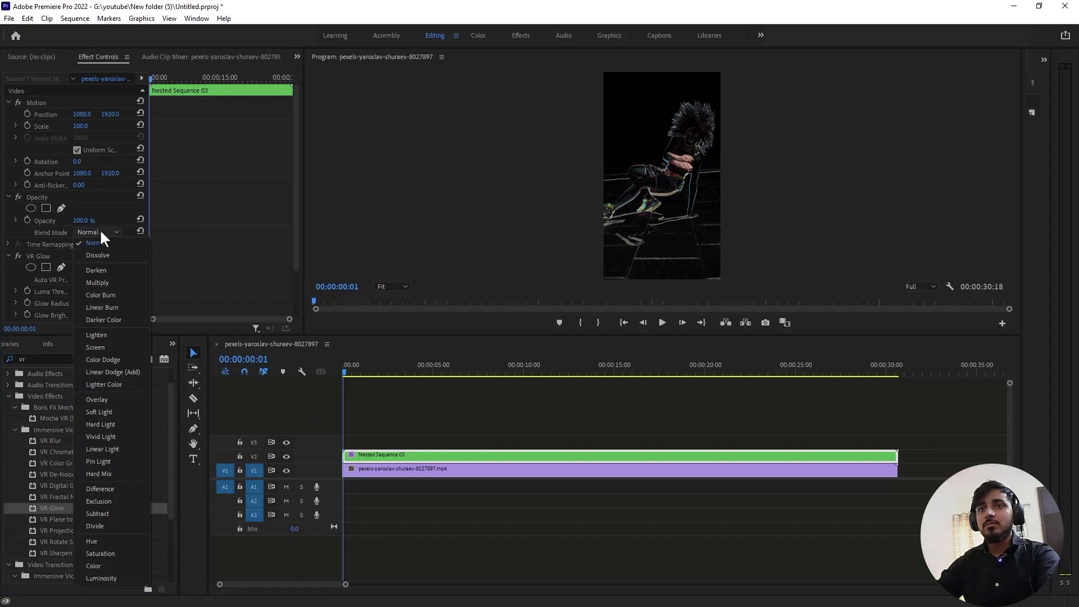
pyautogui.click(103, 374)
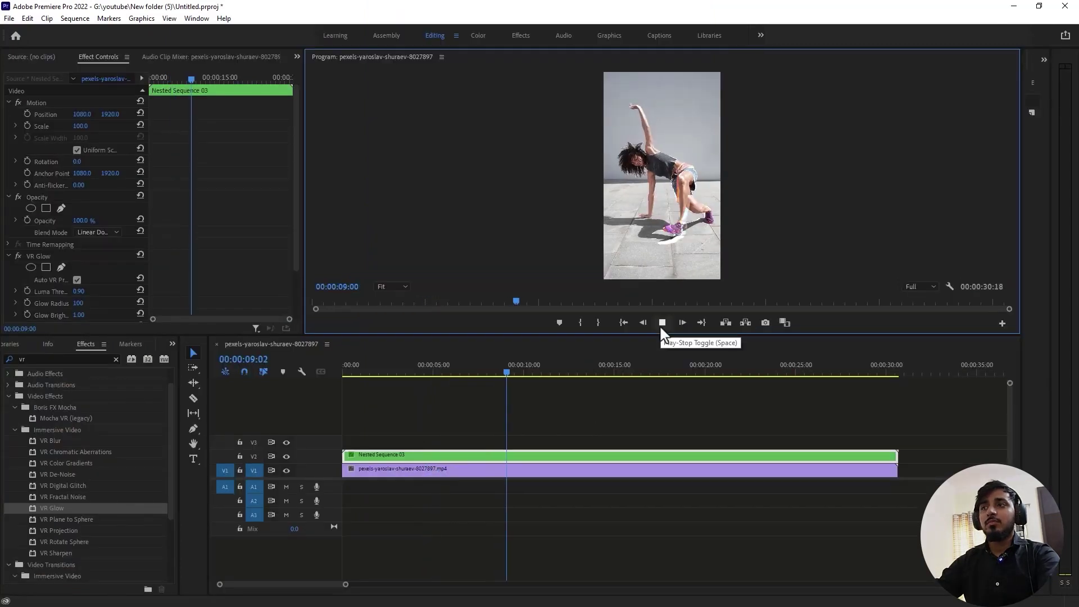
pyautogui.click(662, 325)
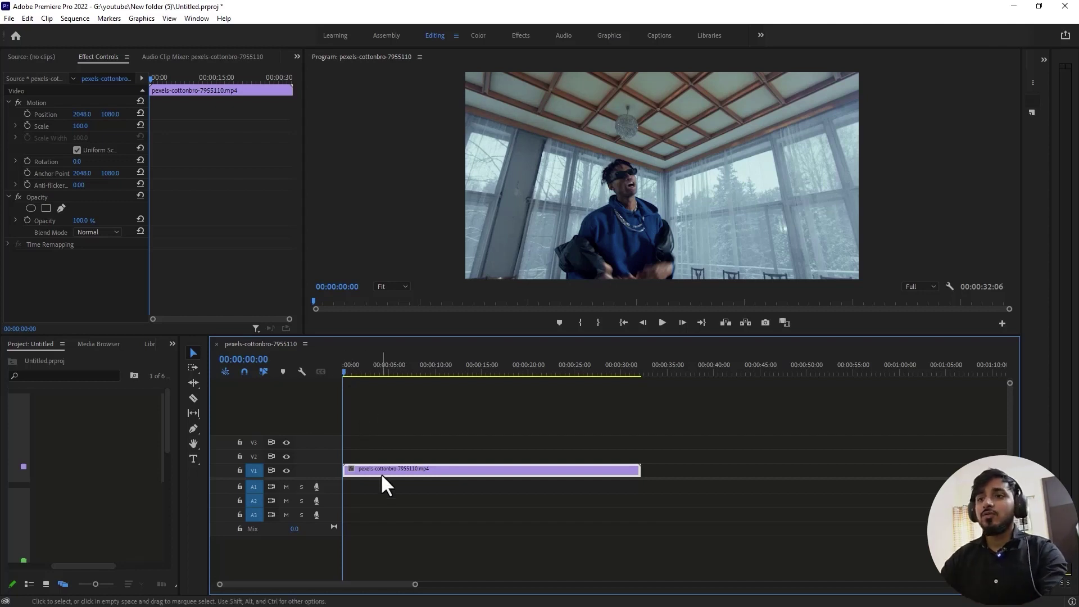
# Duplicate the cottonbro clip onto the track above and set the copy to Difference
pyautogui.moveTo(385, 464); pyautogui.dragTo(406, 439)
pyautogui.click(97, 231)
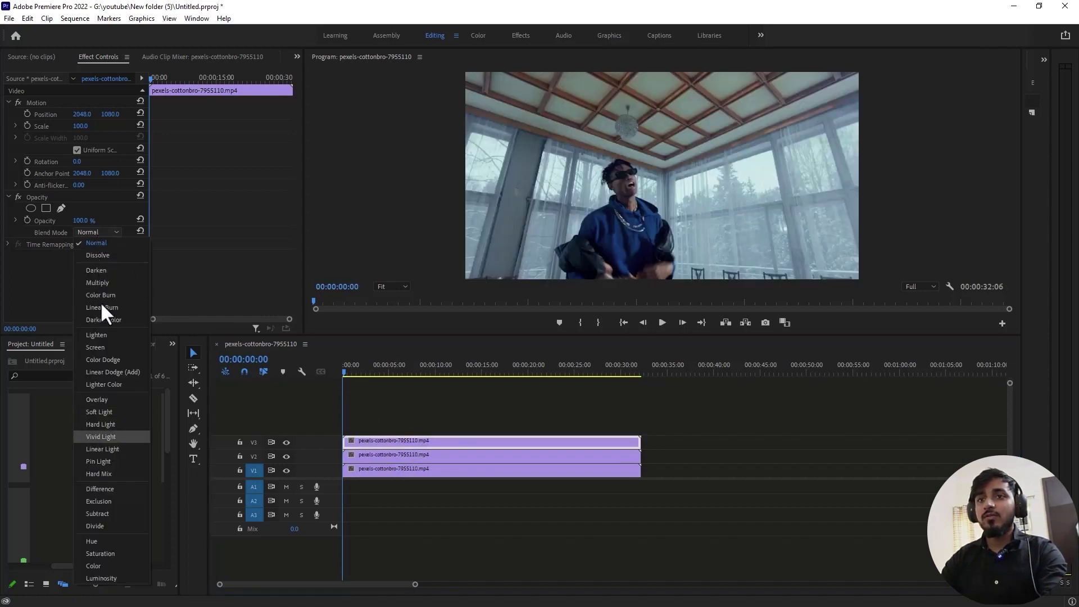
pyautogui.click(109, 489)
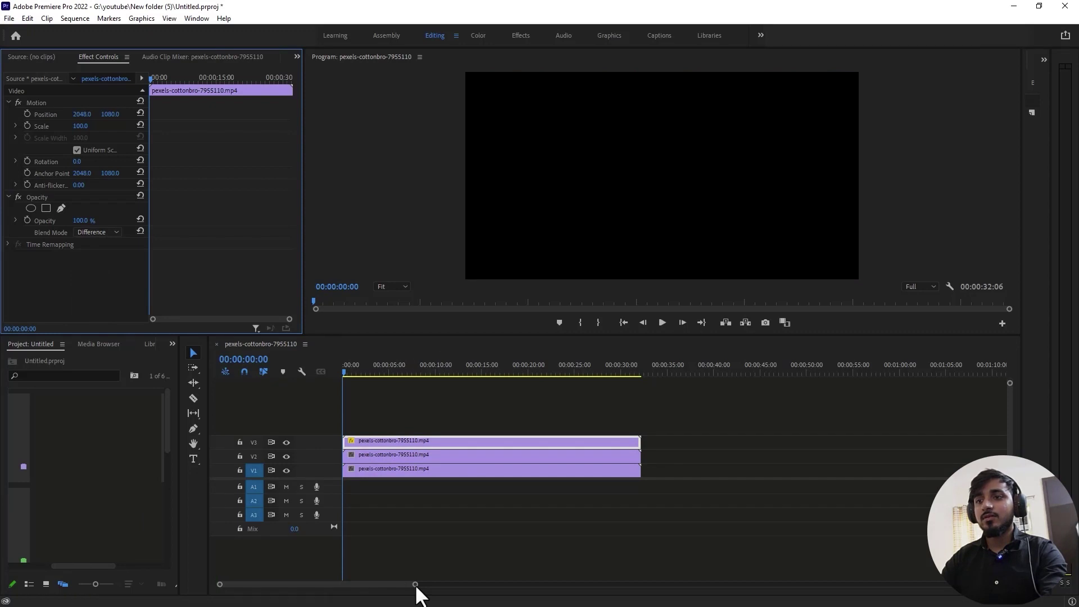
# Zoom to frame level and shift the top copy one frame later
pyautogui.moveTo(415, 588); pyautogui.dragTo(325, 579)
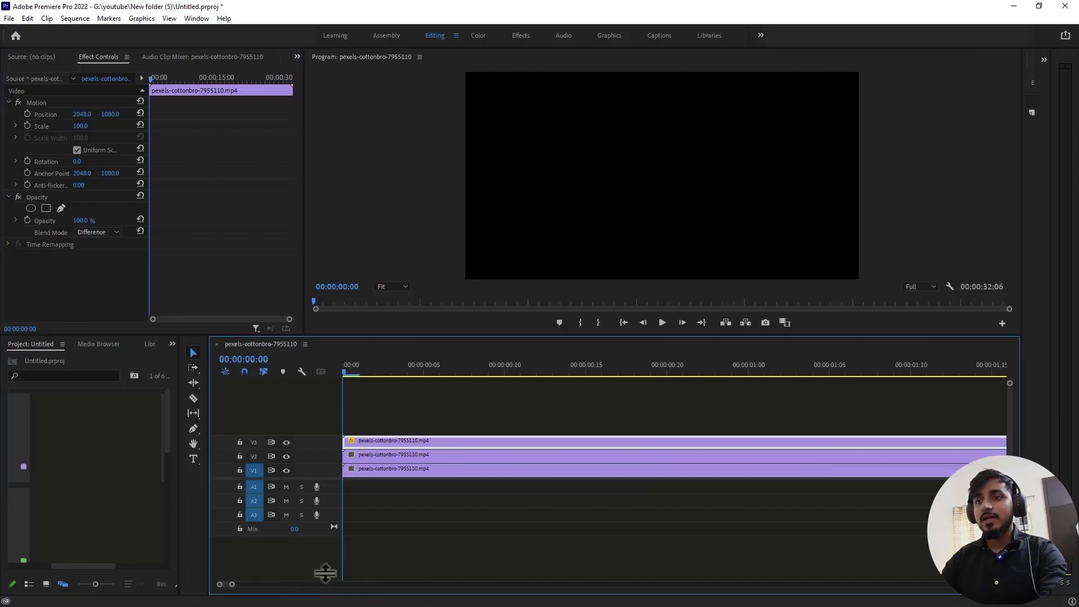
pyautogui.moveTo(359, 441); pyautogui.dragTo(371, 441)
pyautogui.click(375, 417)
pyautogui.click(355, 372)
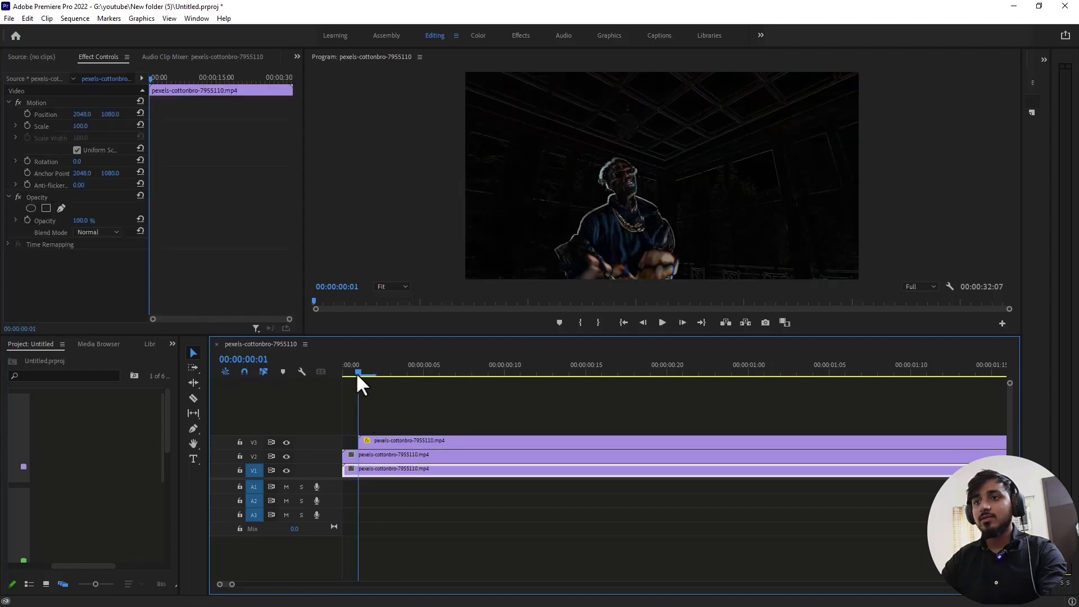
# Nudge the V1 and V2 clips one frame, delete the leading gap, and select all three
pyautogui.moveTo(345, 416); pyautogui.dragTo(354, 501)
pyautogui.hotkey('alt', 'Right')
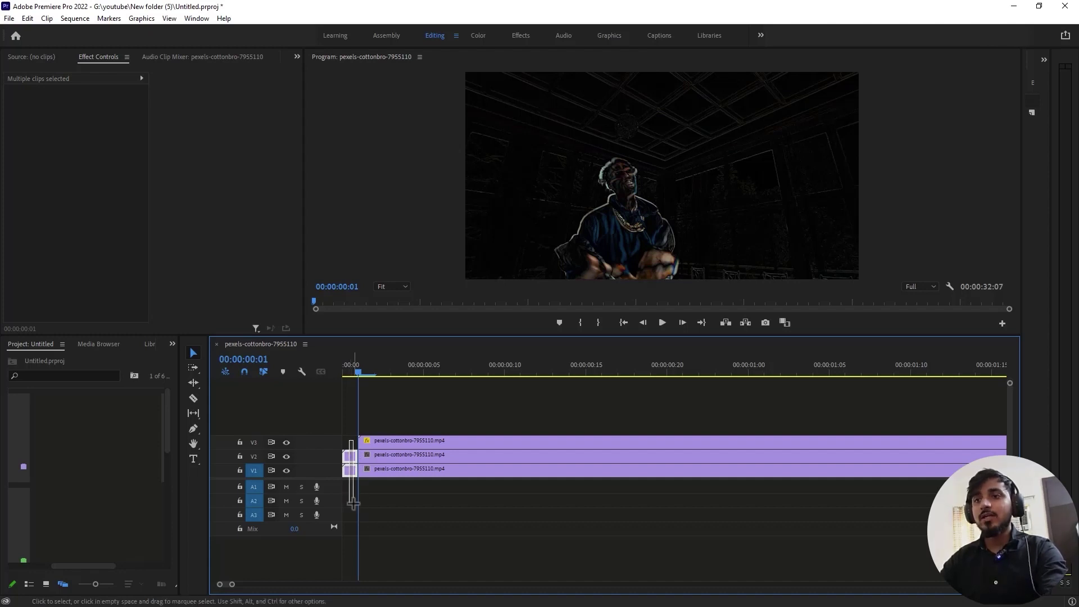
pyautogui.click(350, 441)
pyautogui.press('Delete')
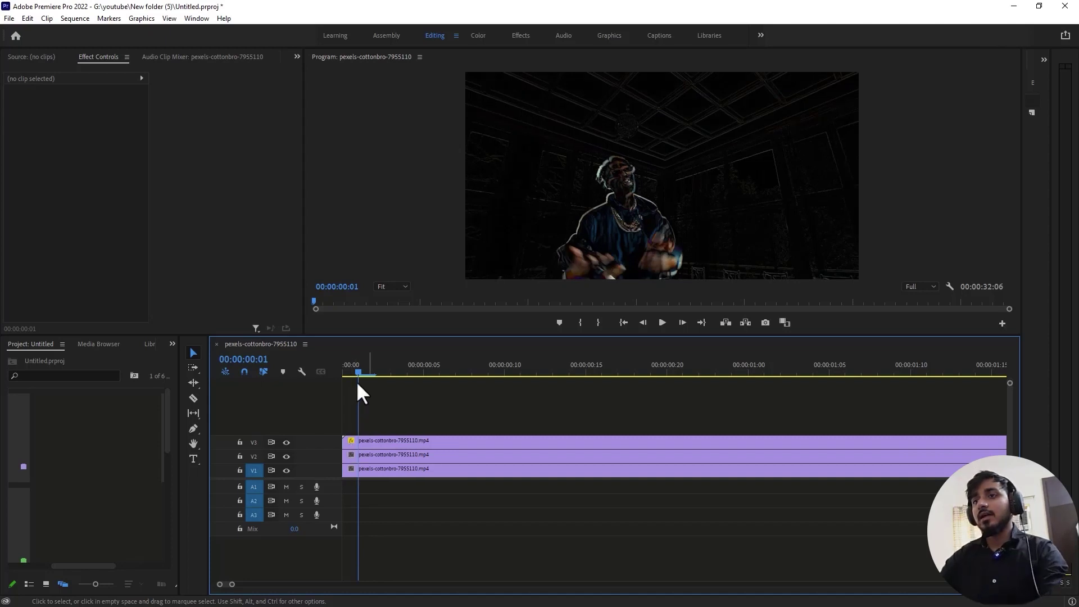
pyautogui.click(341, 365)
pyautogui.moveTo(382, 421); pyautogui.dragTo(396, 456)
# Nest the selected clips as Nested Sequence 04
pyautogui.rightClick(393, 445)
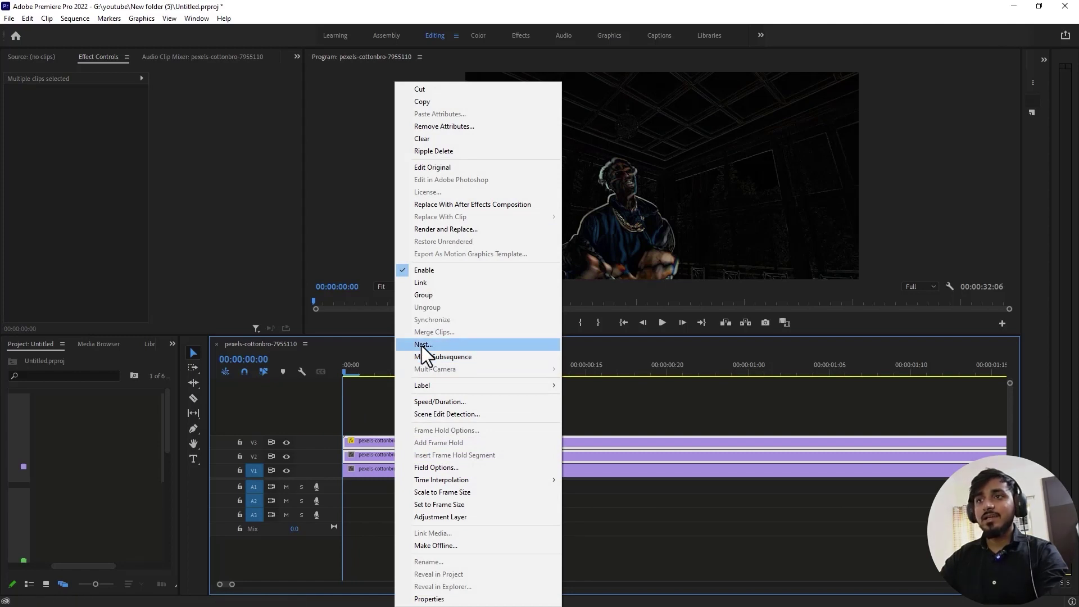
pyautogui.click(421, 345)
pyautogui.click(510, 320)
# Filter the Effects list by searching for 'vr'
pyautogui.click(172, 343)
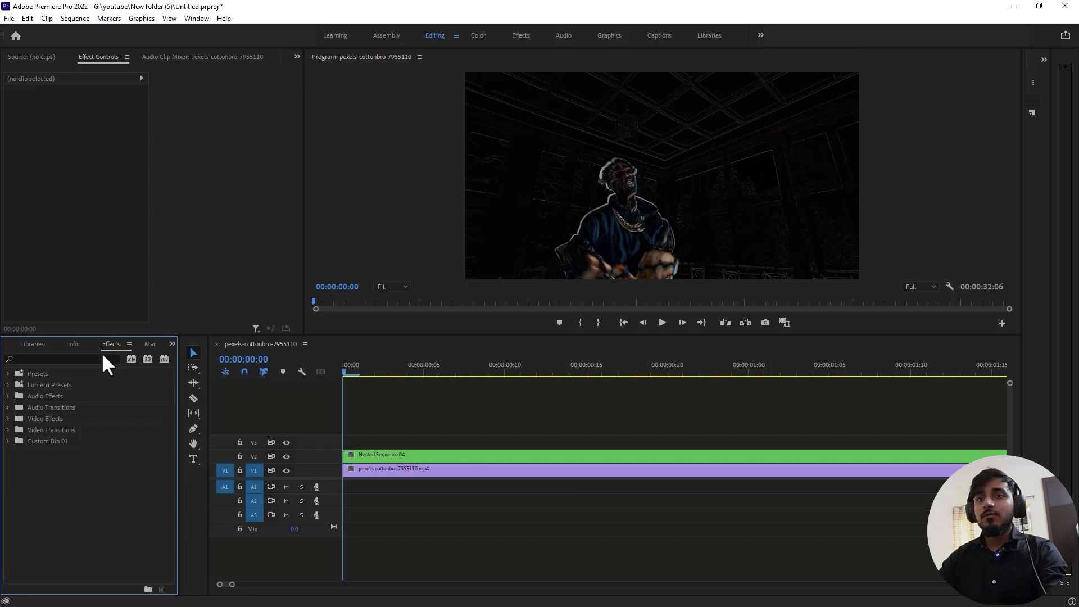
pyautogui.click(98, 357)
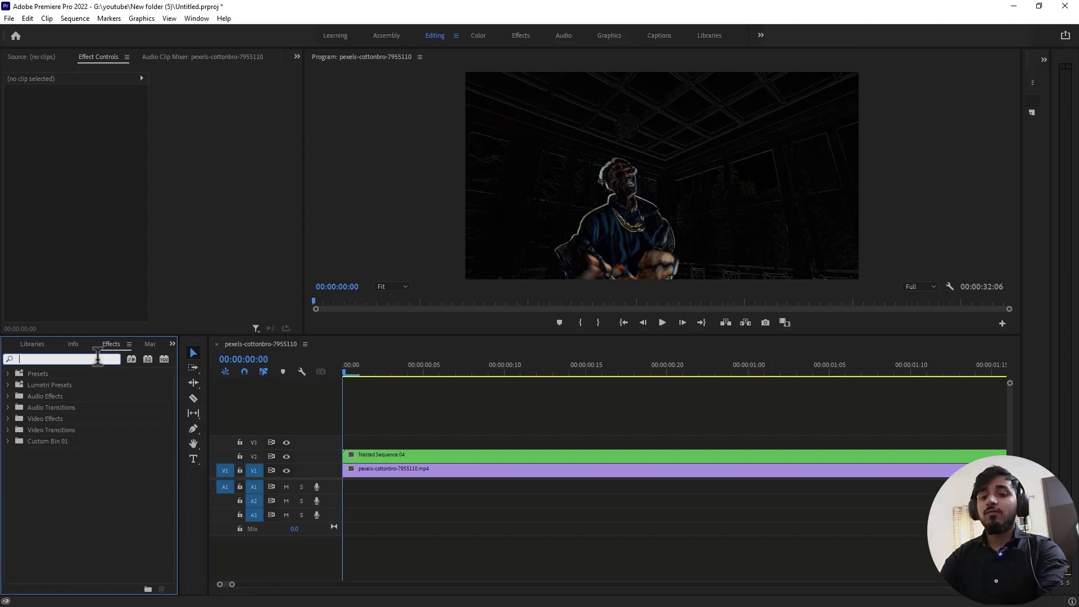
pyautogui.write('vr')
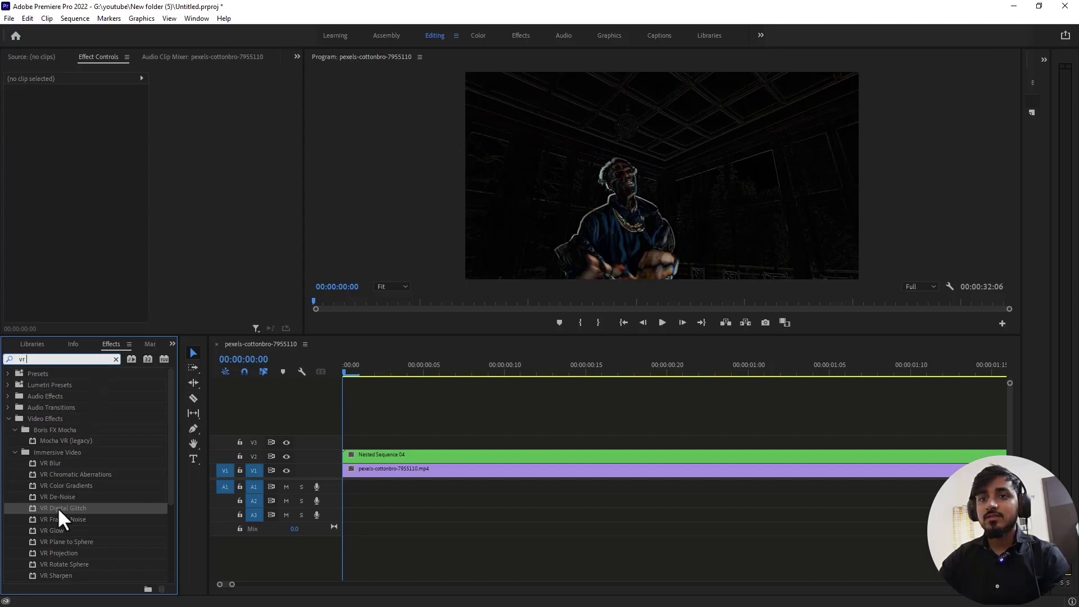
# Apply VR Digital Glitch to Nested Sequence 04 and set its blend mode to Linear Dodge (Add)
pyautogui.moveTo(57, 507); pyautogui.dragTo(376, 457)
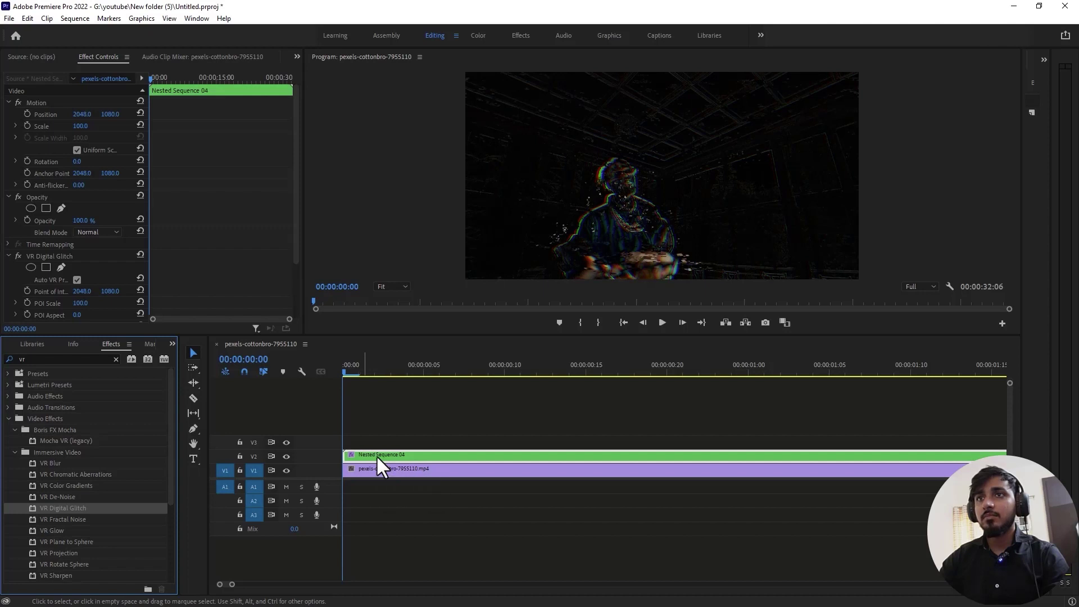
pyautogui.click(99, 233)
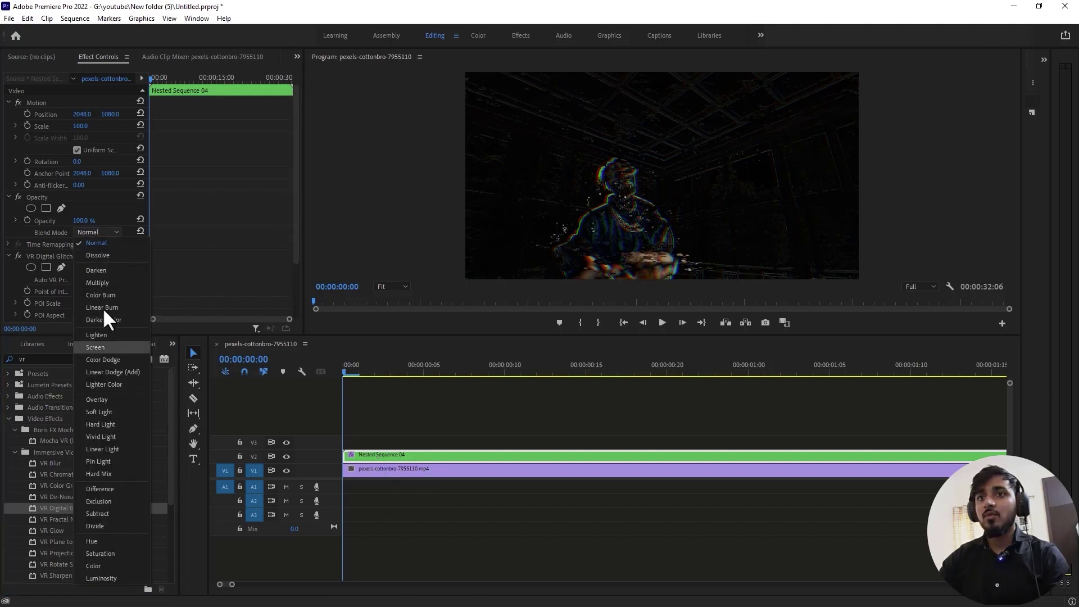
pyautogui.click(128, 371)
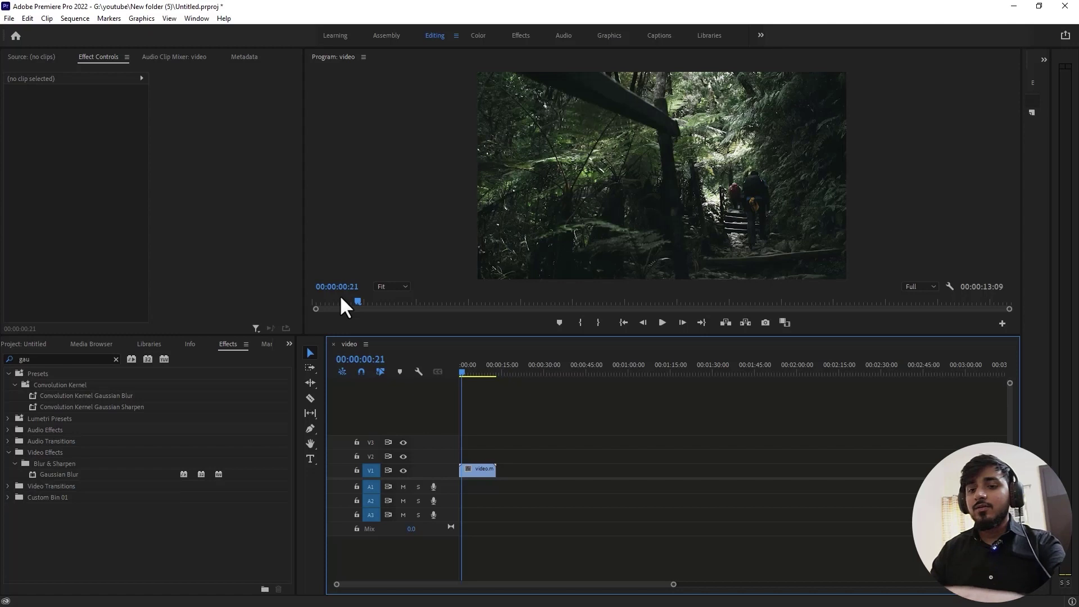
# Copy video.mp4 onto V2, set the copy to Darken, then reselect the V1 original
pyautogui.click(473, 471)
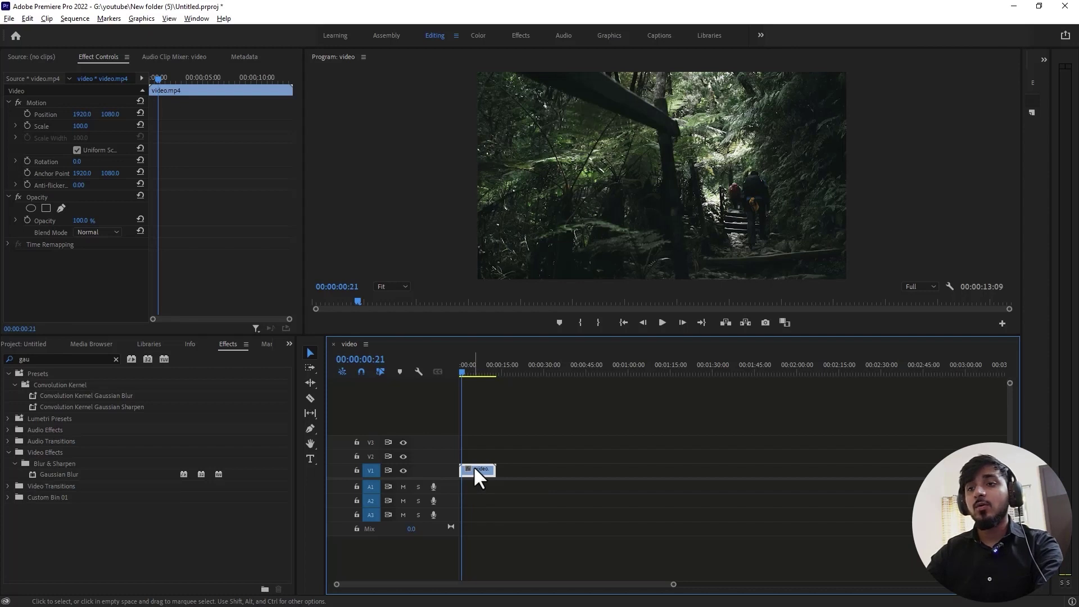
pyautogui.moveTo(474, 466); pyautogui.dragTo(476, 453)
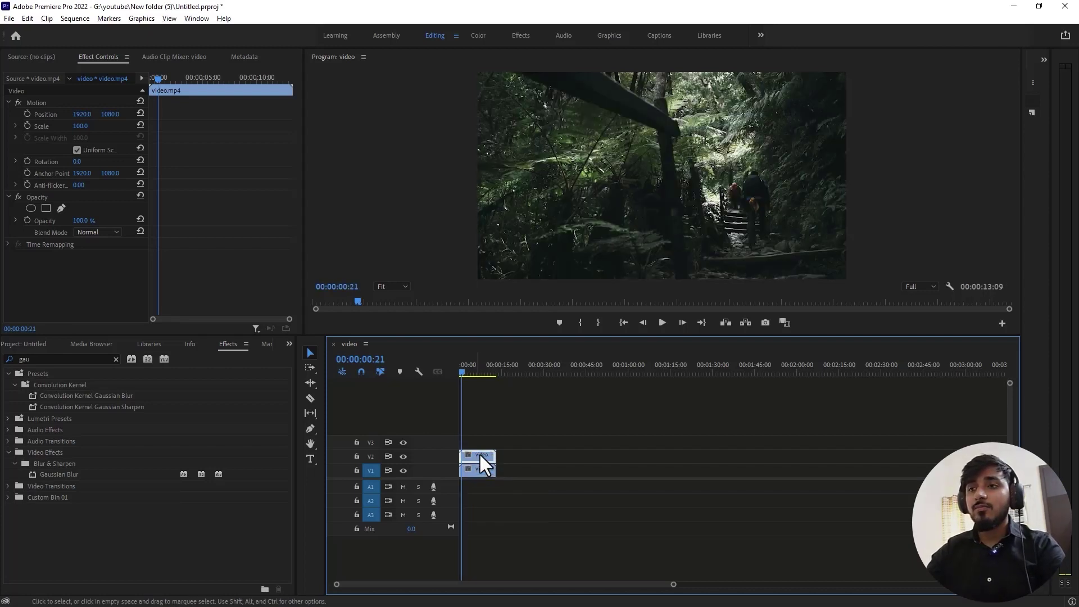
pyautogui.click(103, 233)
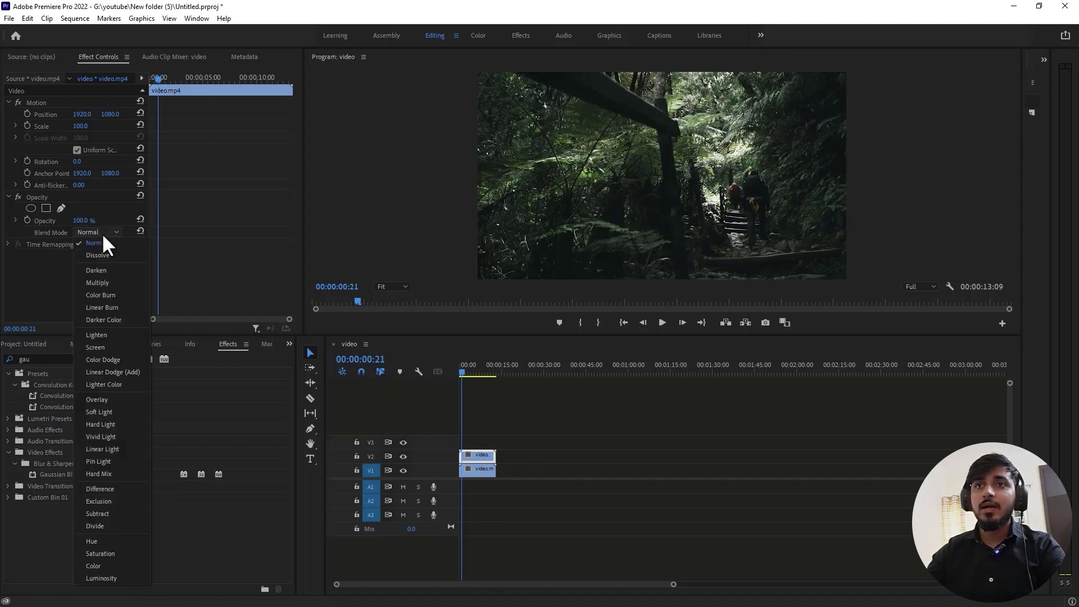
pyautogui.click(106, 269)
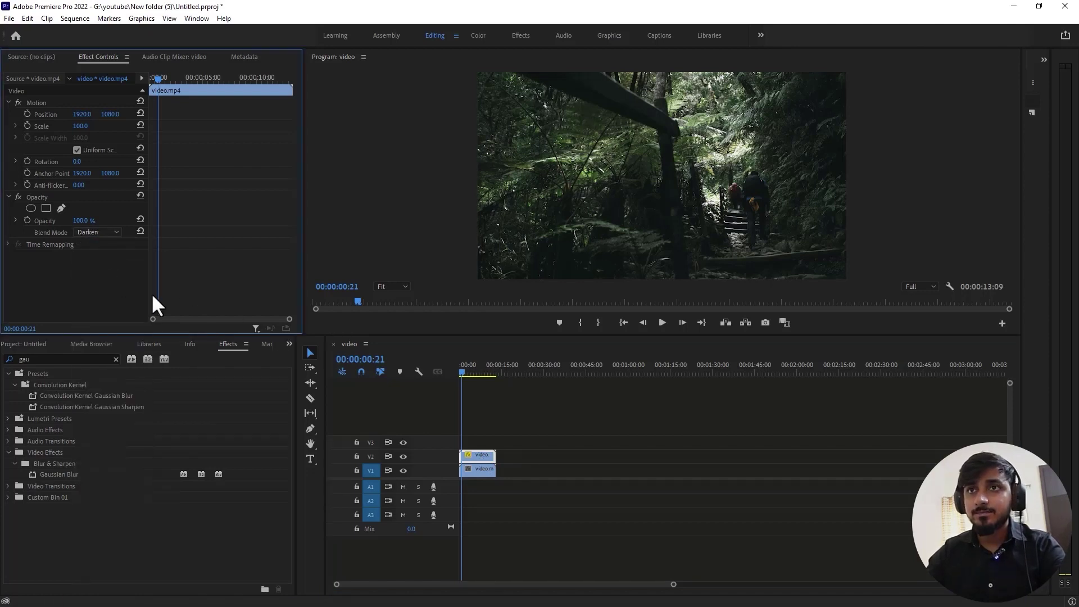
pyautogui.click(480, 468)
pyautogui.click(227, 349)
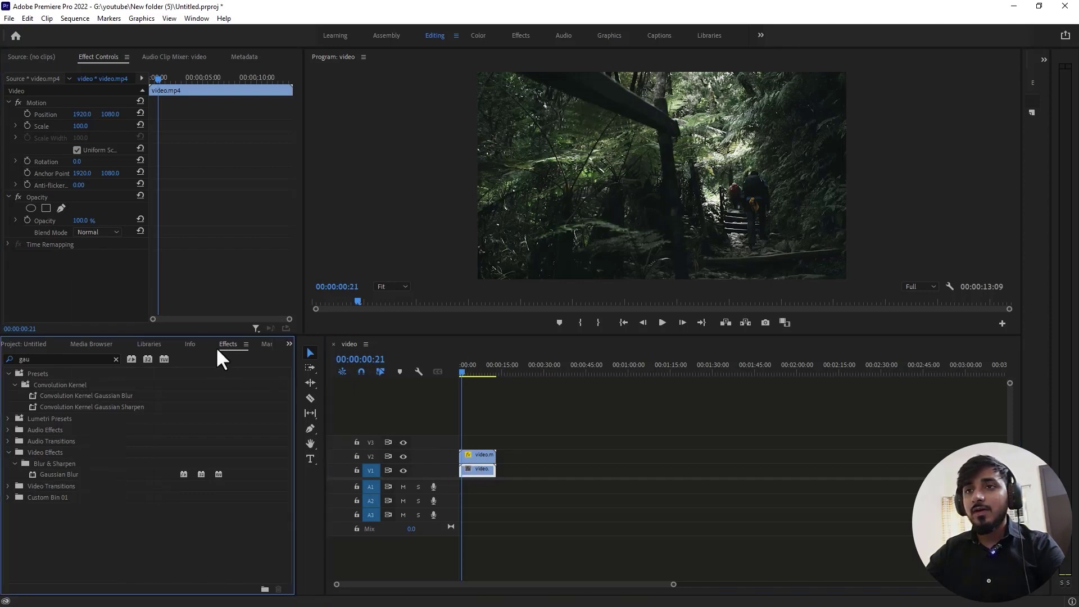
# Apply Gaussian Blur to the V1 forest clip with Blurriness 54
pyautogui.click(79, 359)
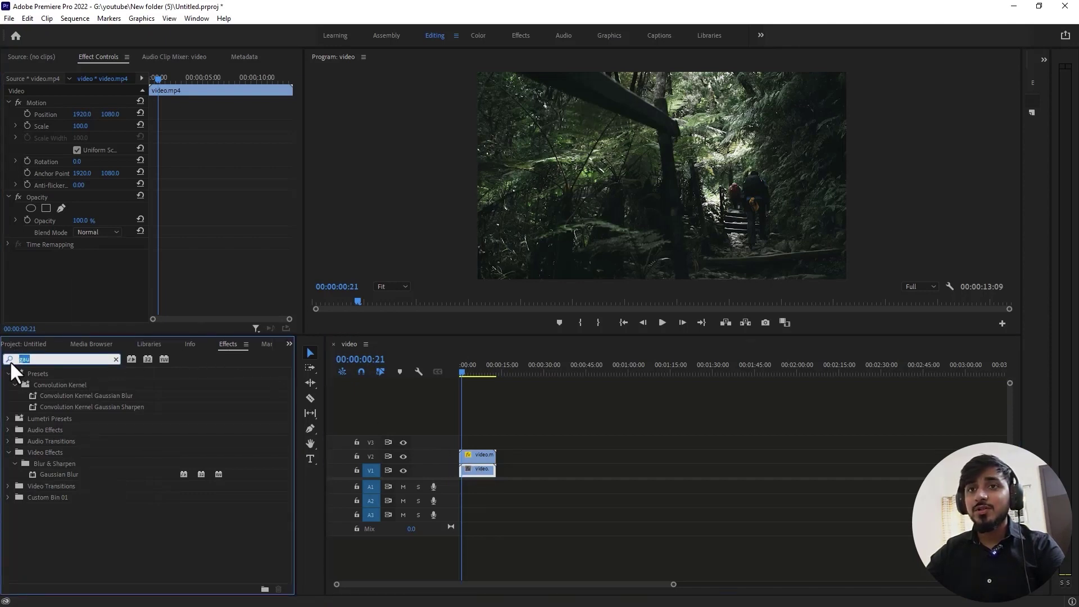
pyautogui.moveTo(47, 473); pyautogui.dragTo(479, 473)
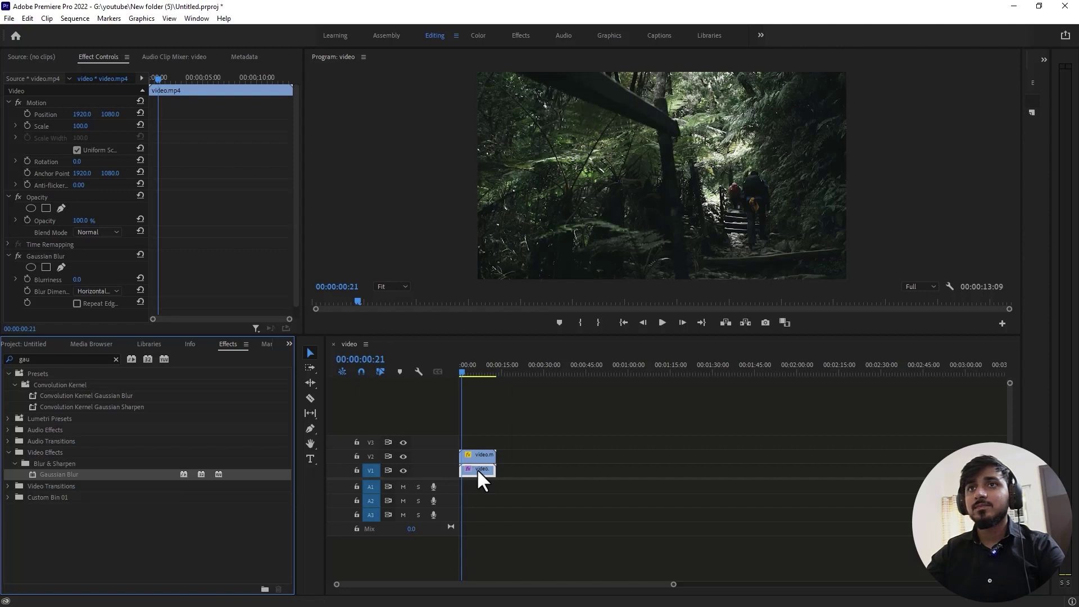
pyautogui.moveTo(77, 279); pyautogui.dragTo(89, 279)
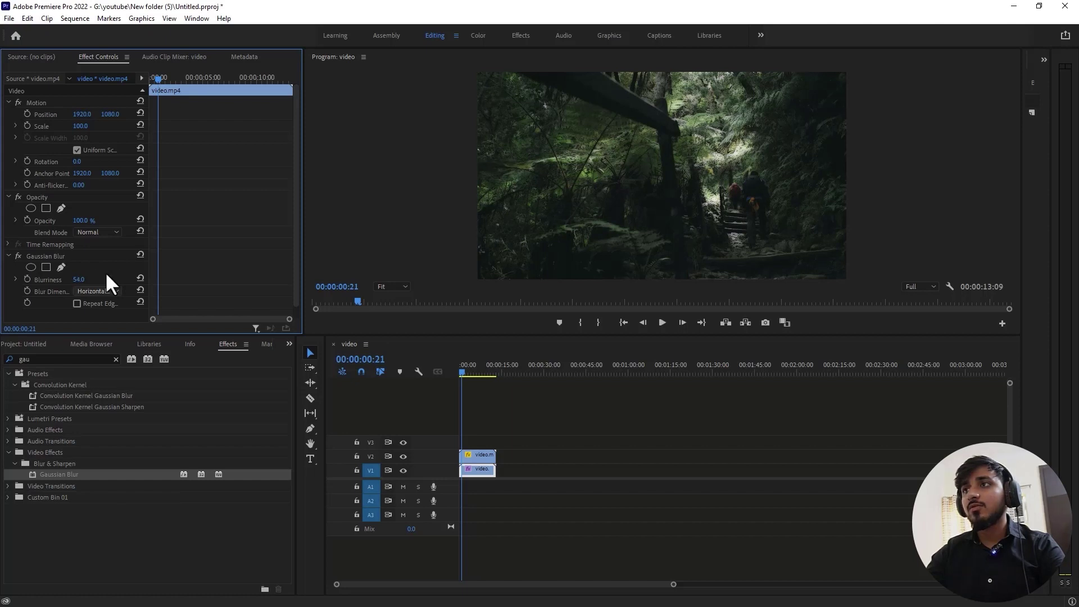
pyautogui.click(460, 370)
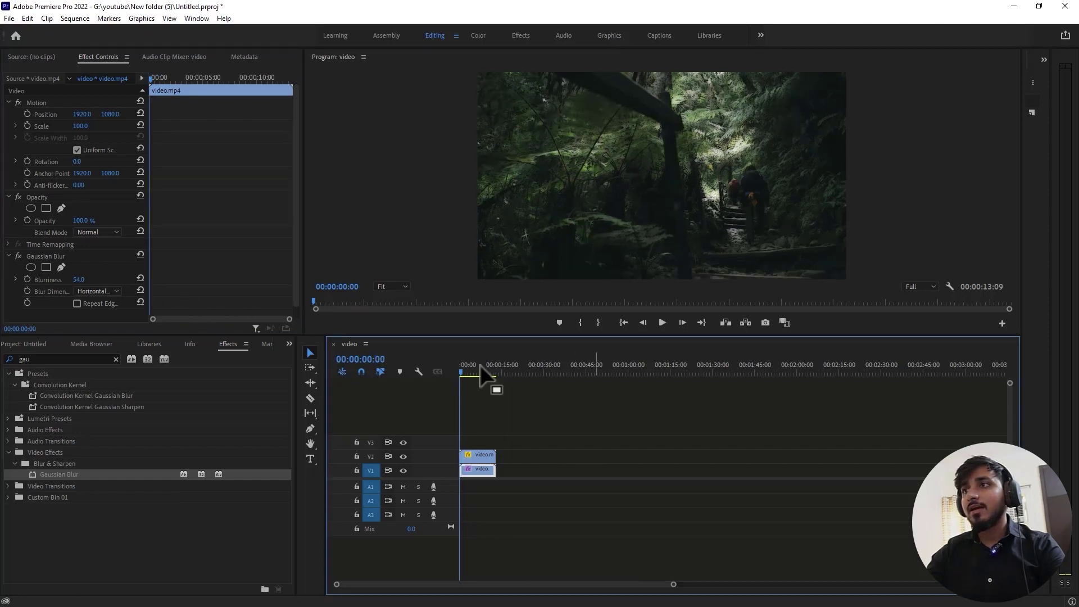
# Play the blurred forest sequence back from the beginning
pyautogui.click(662, 322)
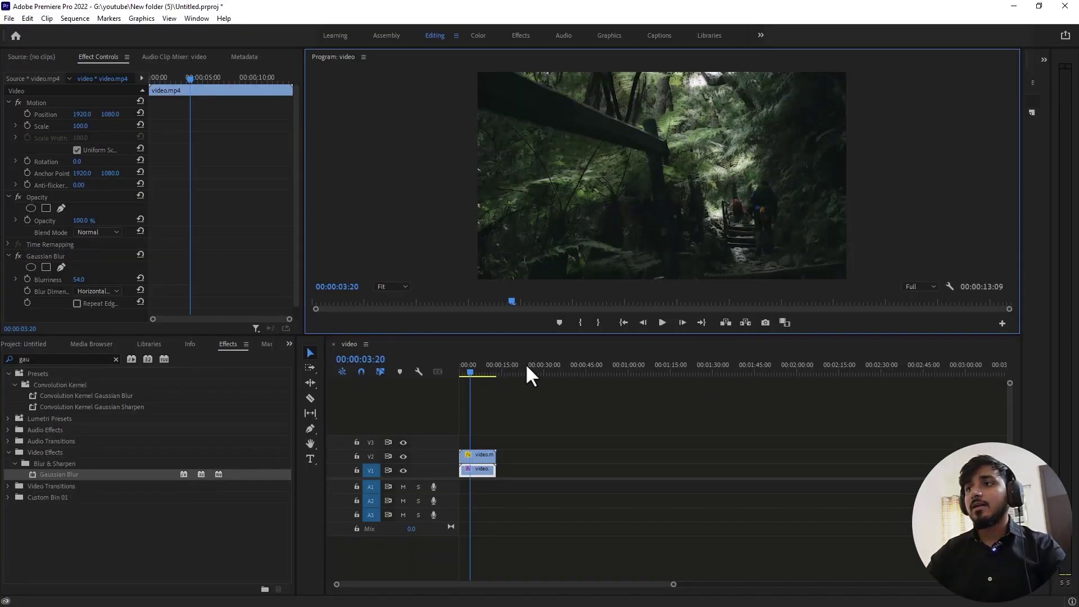
pyautogui.click(663, 322)
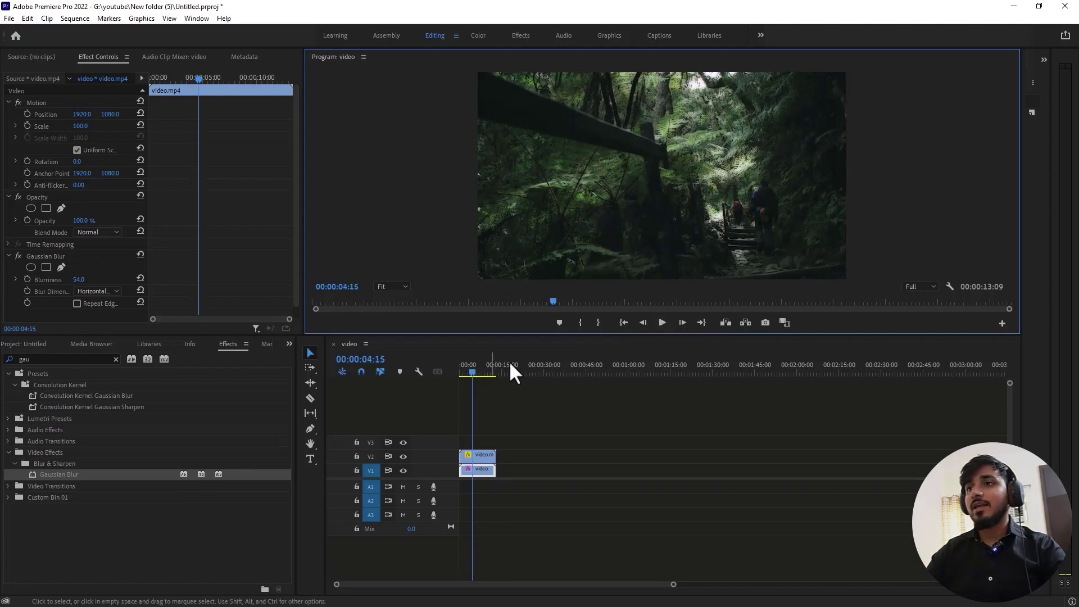
pyautogui.moveTo(472, 370); pyautogui.dragTo(436, 368)
pyautogui.click(661, 327)
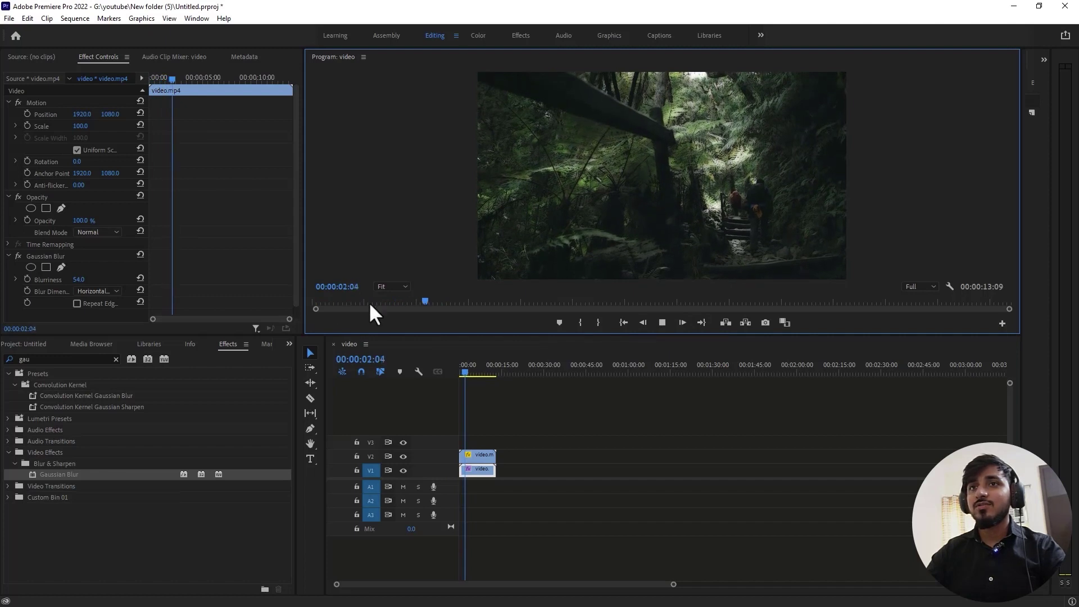
# Raise Blurriness from 54 to 92, stop playback, and move the playhead to 00:00:07:05
pyautogui.moveTo(79, 279); pyautogui.dragTo(115, 269)
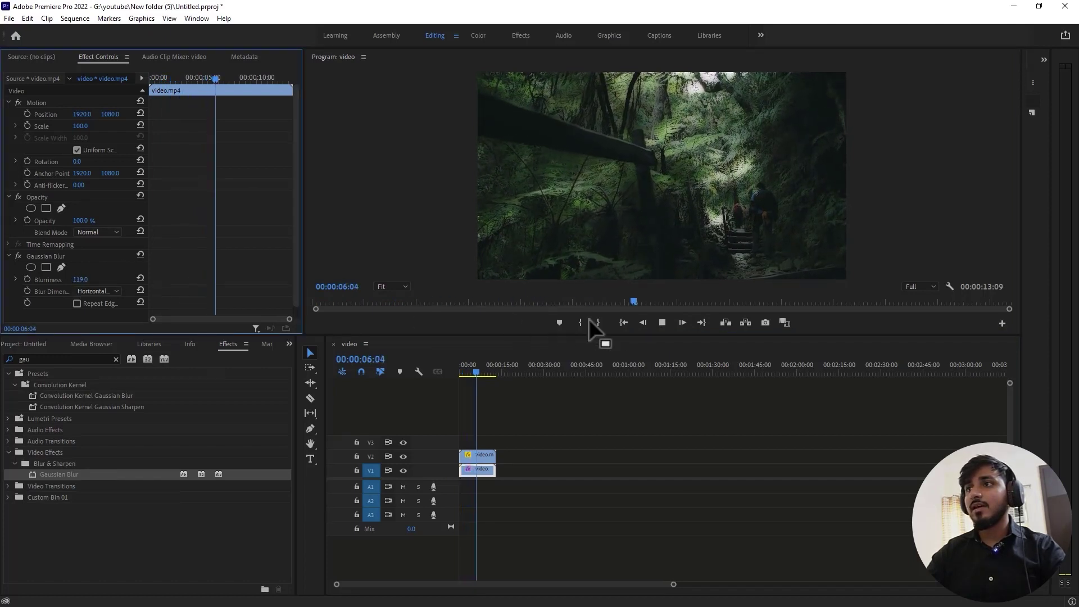
pyautogui.click(662, 323)
pyautogui.moveTo(474, 372)
pyautogui.mouseDown()
pyautogui.moveTo(443, 372)
pyautogui.moveTo(493, 362)
pyautogui.moveTo(477, 362)
pyautogui.mouseUp()
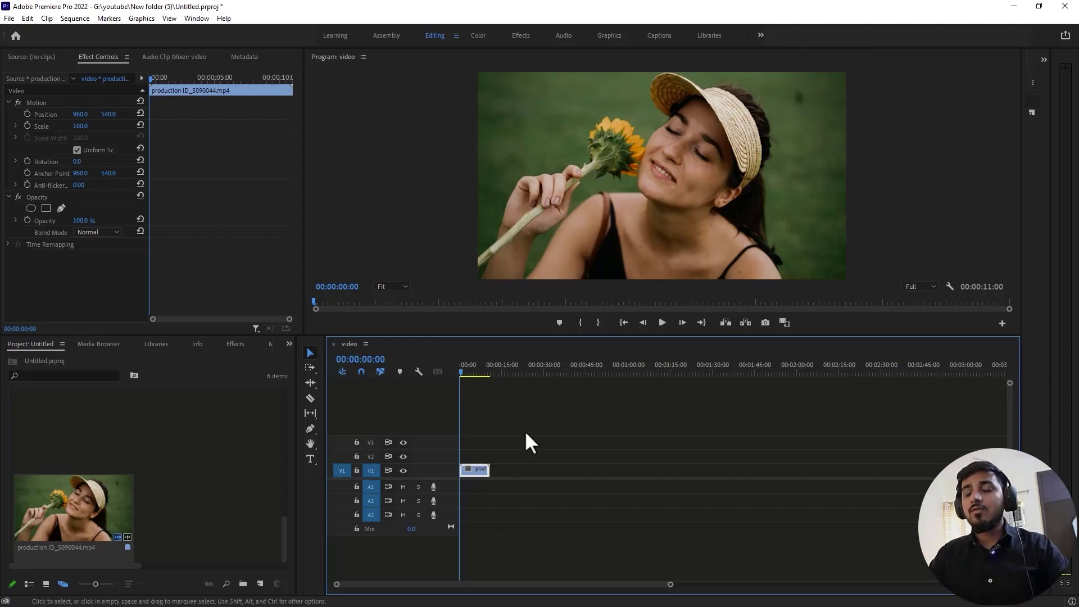
# Play the sunflower clip back from the start, then browse and dismiss the Project panel's new-item menu
pyautogui.click(663, 324)
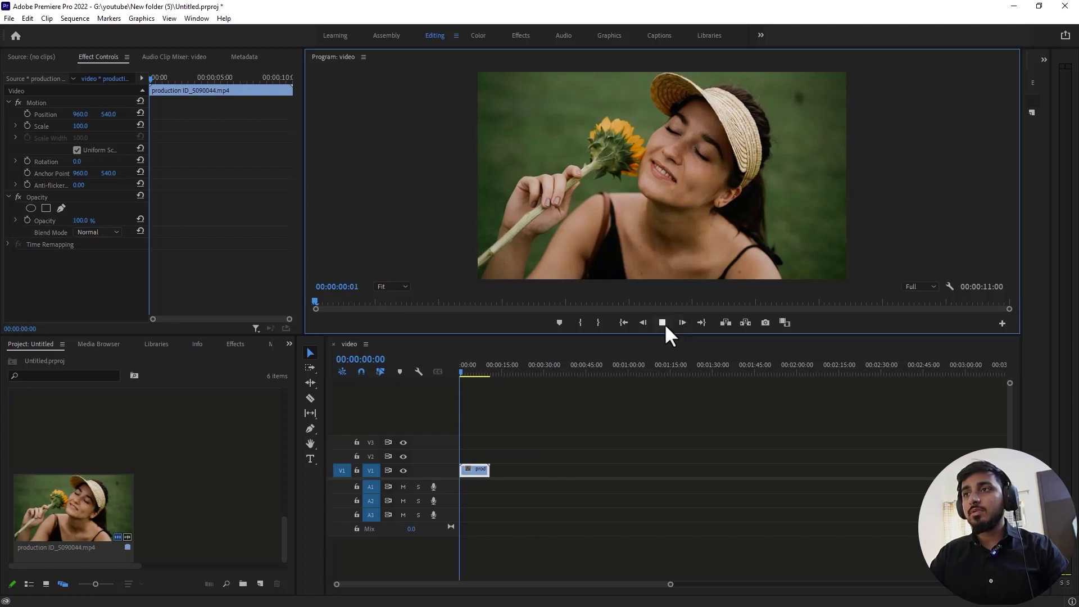
pyautogui.click(460, 372)
pyautogui.rightClick(182, 430)
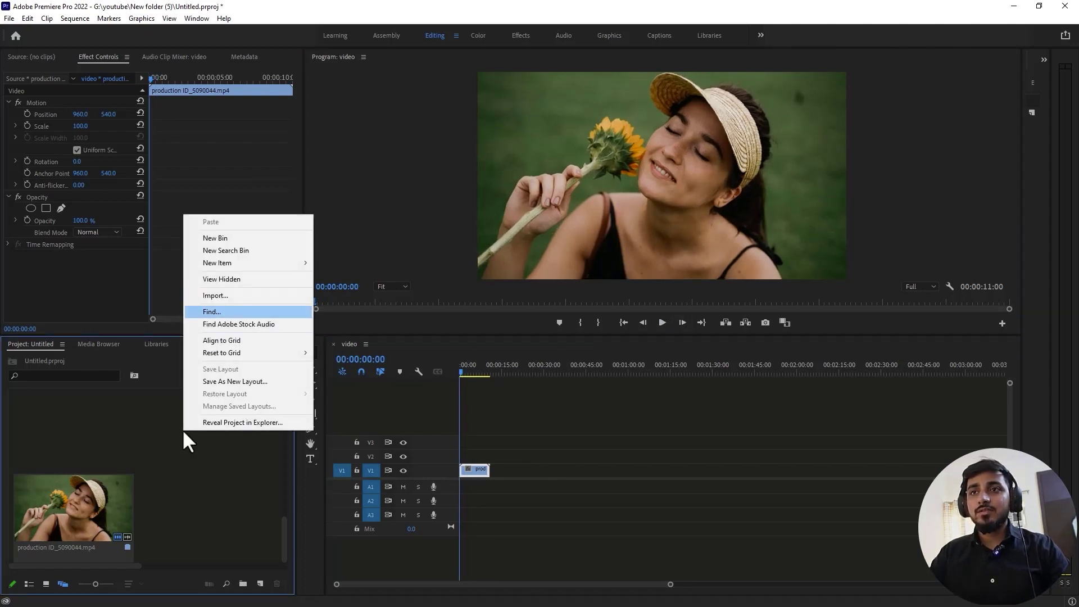
pyautogui.moveTo(217, 262)
pyautogui.press('Down')
pyautogui.press('Down')
pyautogui.press('Up')
pyautogui.press('Up')
pyautogui.press('Down')
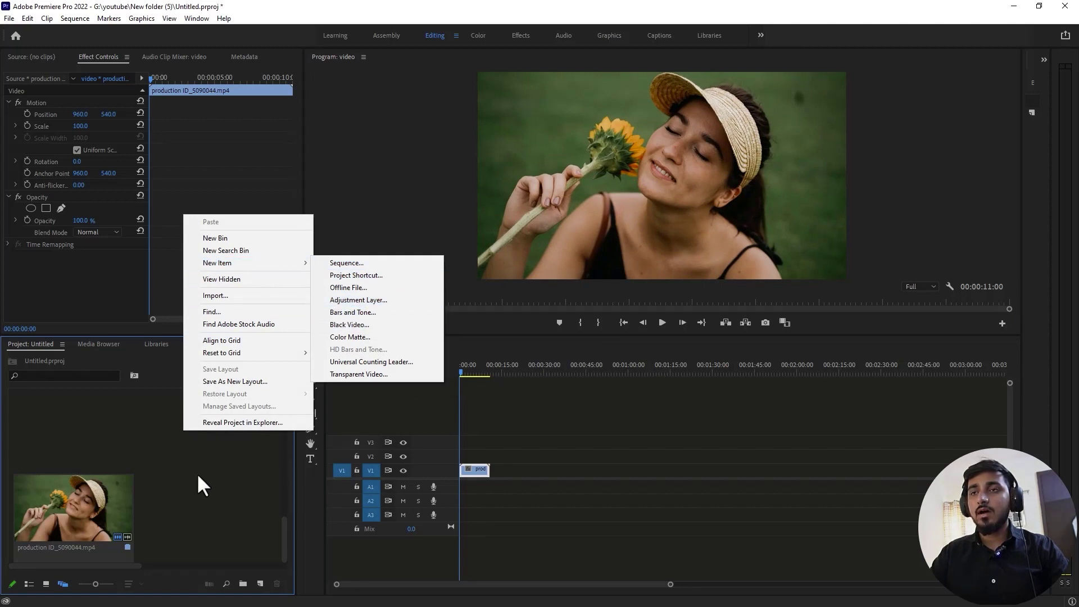
pyautogui.press('Escape')
pyautogui.press('Escape')
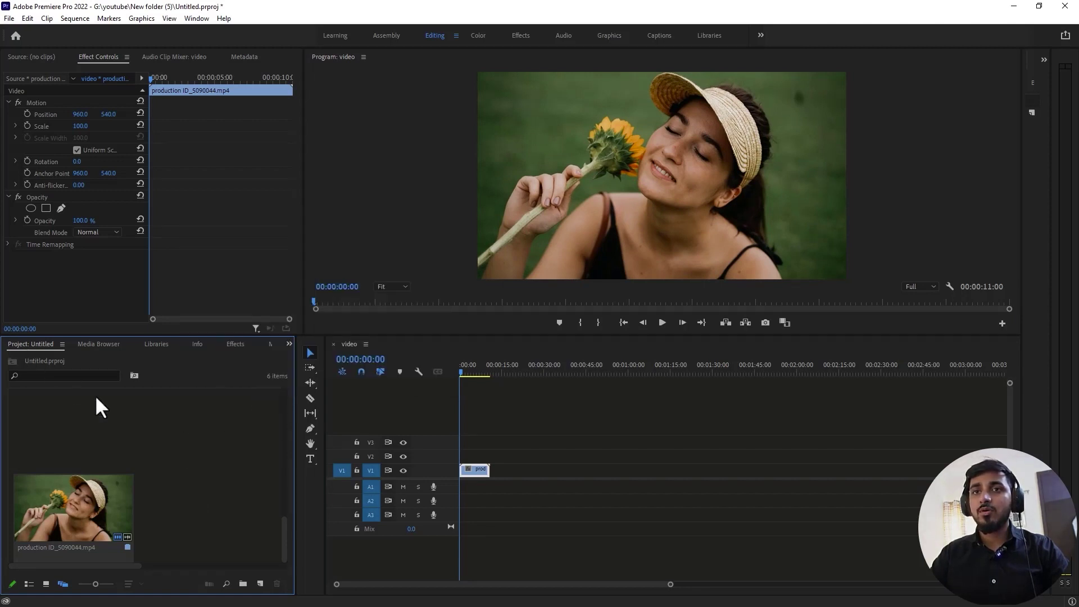
# Create a new 1920×1080 adjustment layer and drop it on V2 above the sunflower clip
pyautogui.rightClick(130, 422)
pyautogui.moveTo(235, 265)
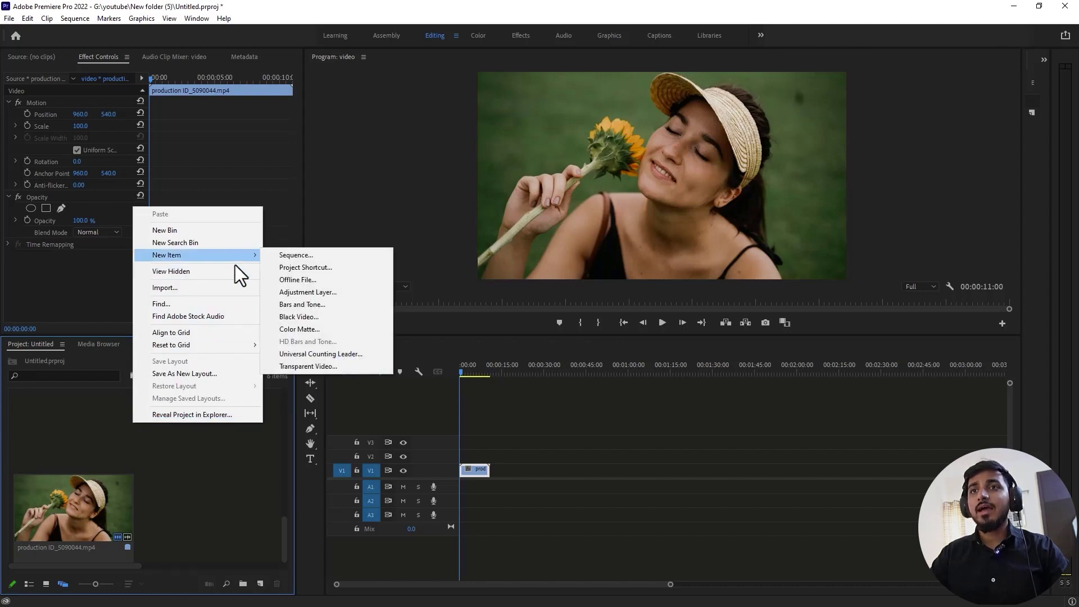
pyautogui.click(302, 295)
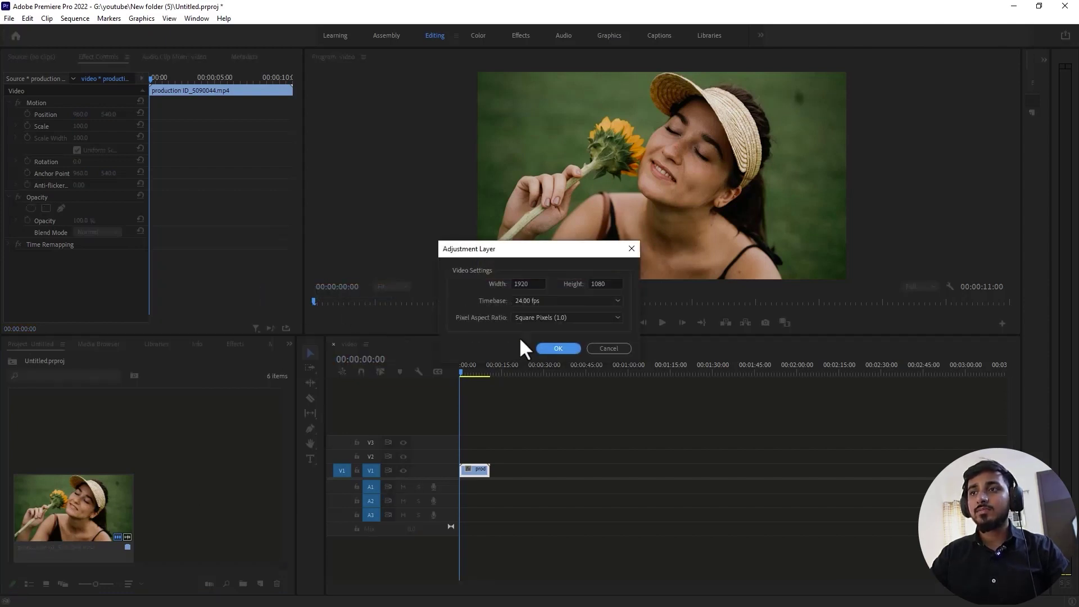
pyautogui.click(566, 348)
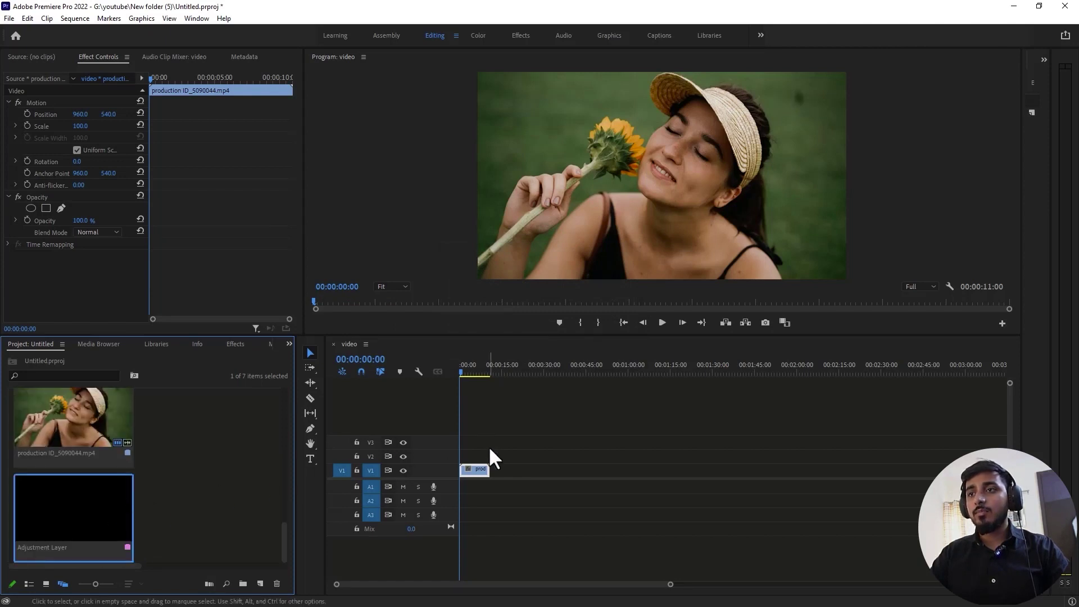
pyautogui.moveTo(60, 531); pyautogui.dragTo(484, 454)
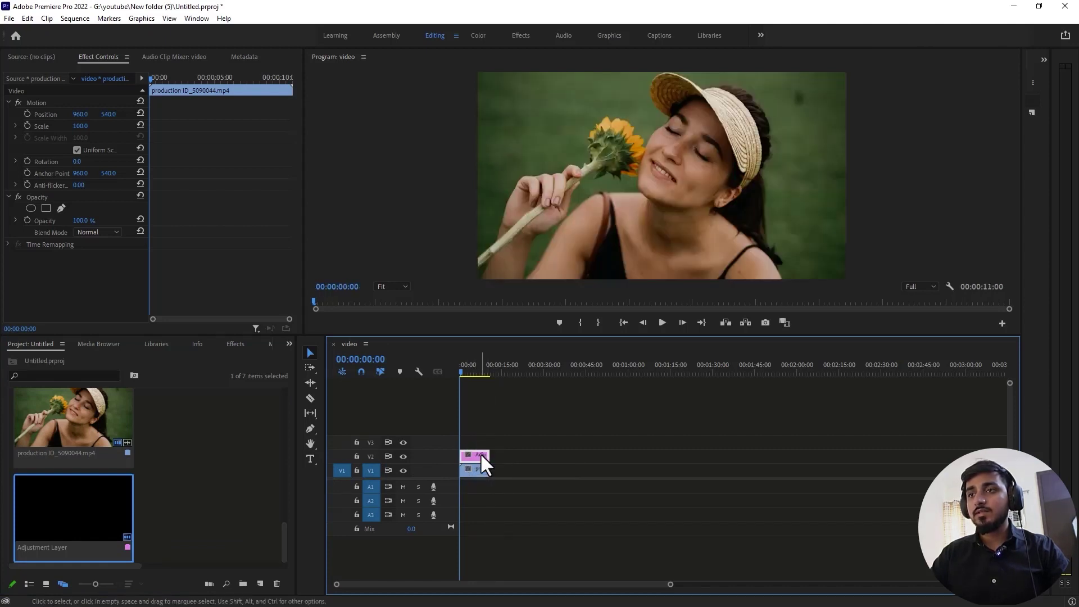
# Apply Video Effects > Channel > Invert to the adjustment layer and review its Channel options
pyautogui.click(480, 453)
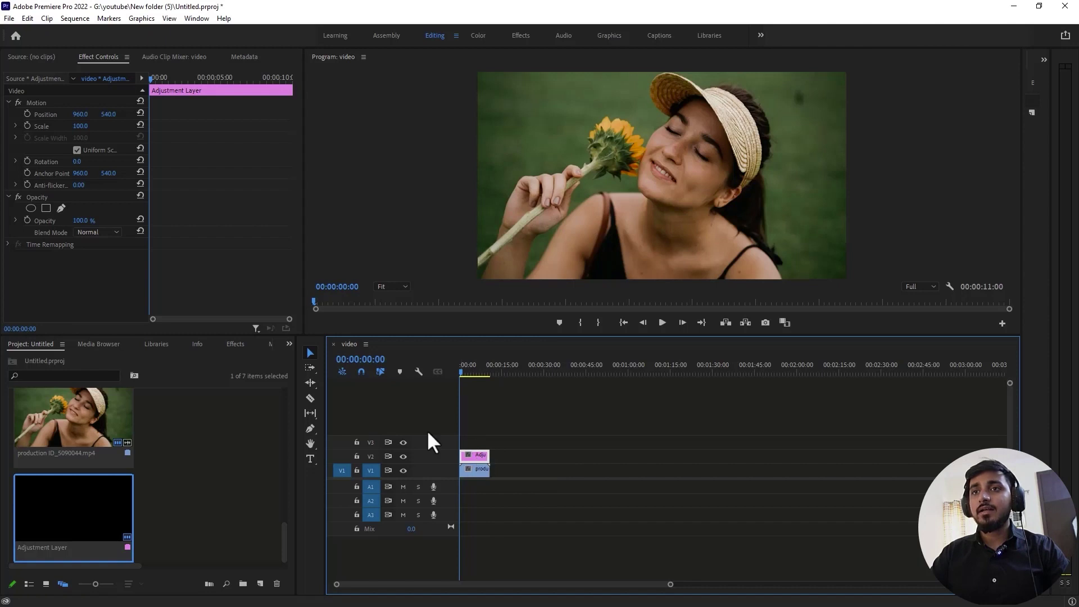
pyautogui.click(233, 344)
pyautogui.doubleClick(80, 359)
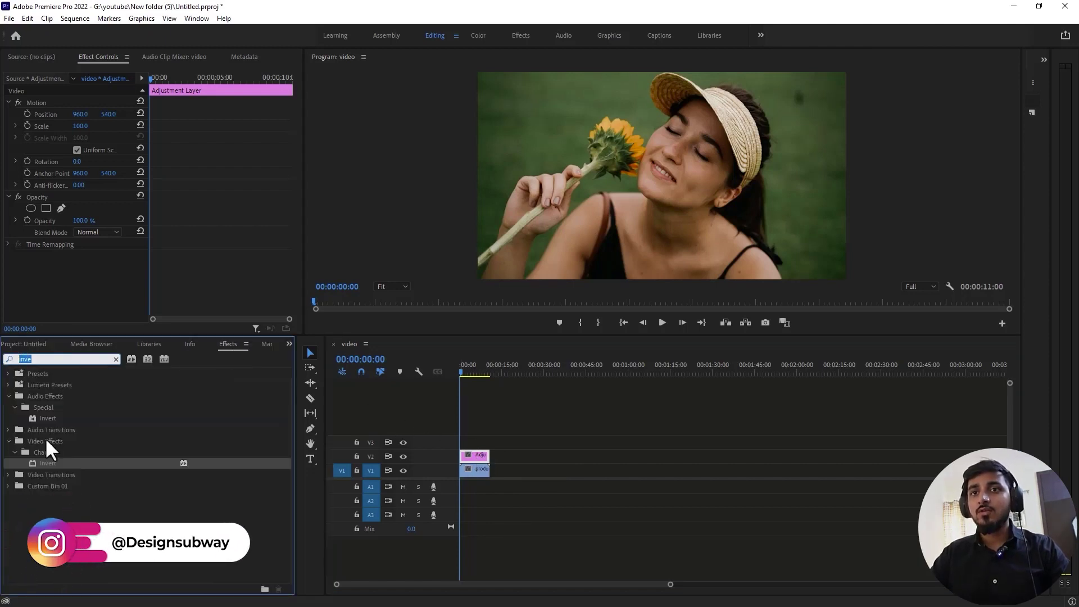
pyautogui.click(49, 462)
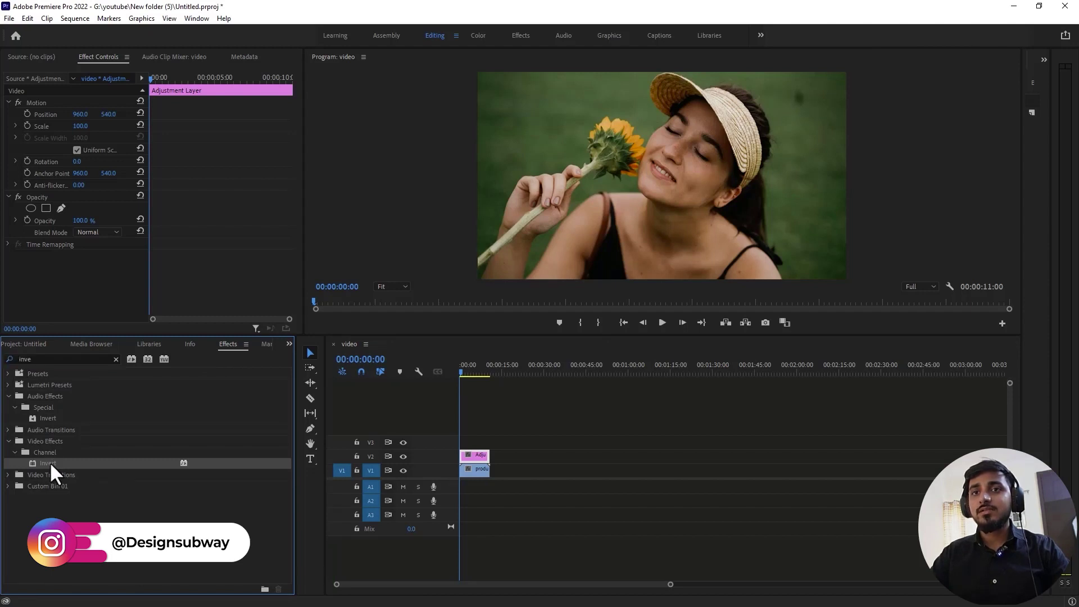
pyautogui.moveTo(45, 463); pyautogui.dragTo(481, 458)
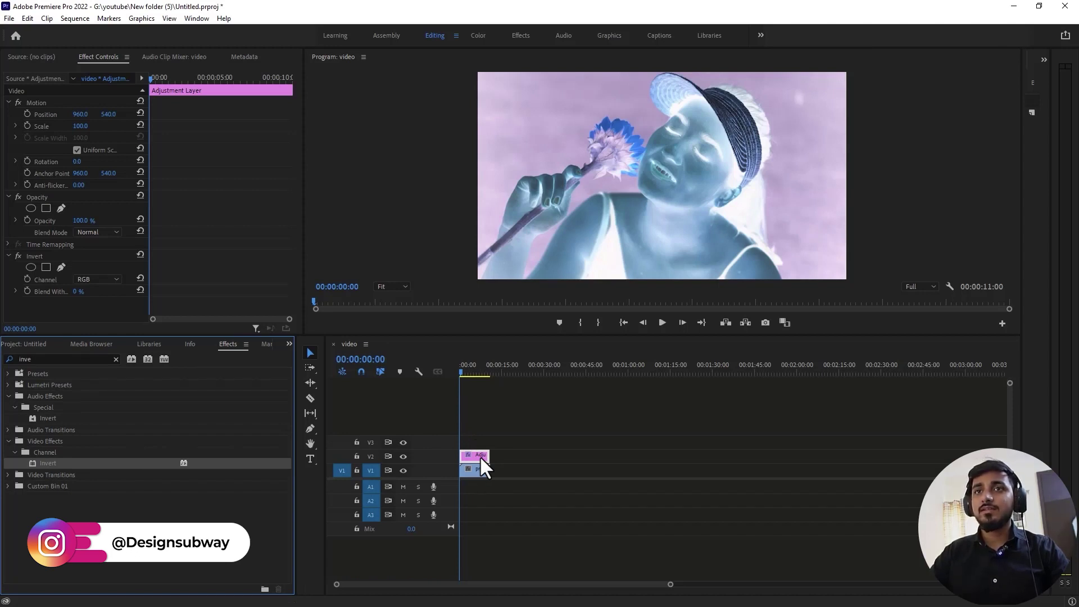
pyautogui.click(105, 55)
pyautogui.click(95, 280)
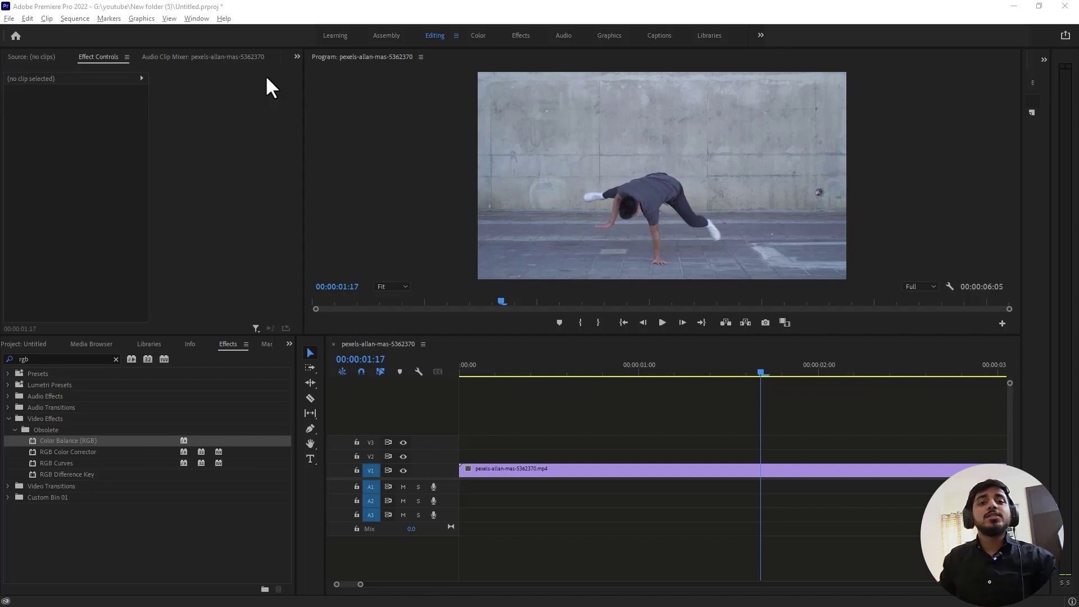
# Select the V1 dancer clip and play it back from the sequence start
pyautogui.click(486, 472)
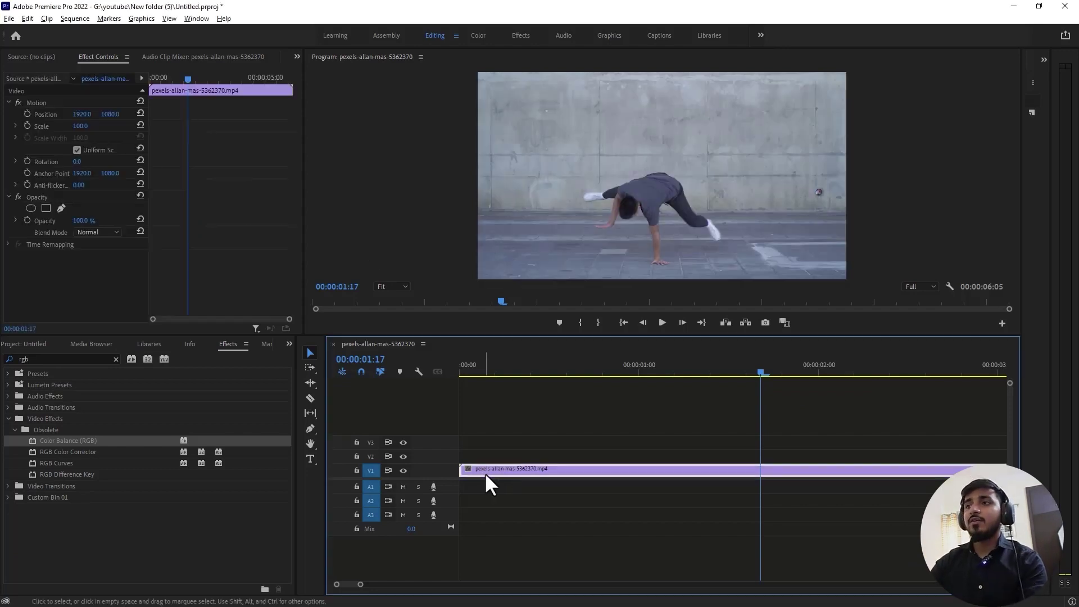
pyautogui.press('Home')
pyautogui.click(662, 324)
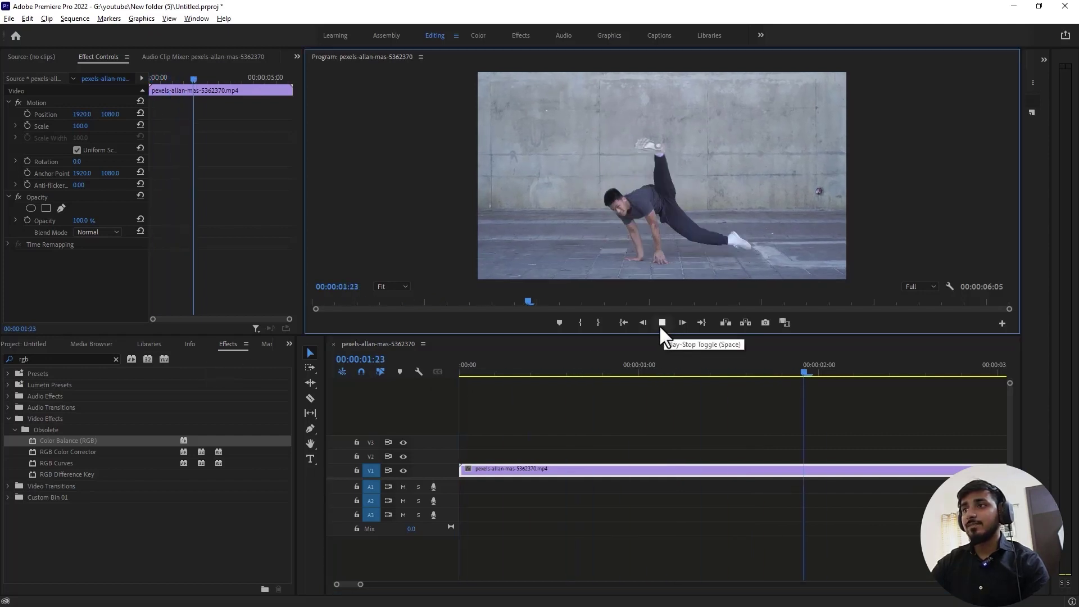
pyautogui.click(689, 366)
pyautogui.press('Home')
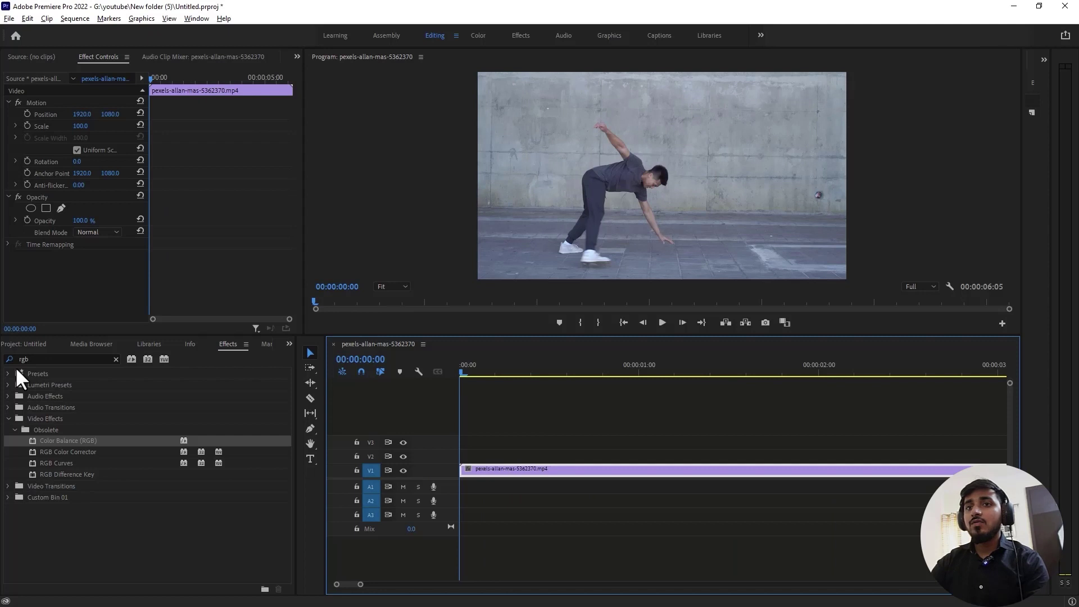
# Set the dancer clip's Opacity blend mode to Linear Dodge (Add)
pyautogui.click(100, 58)
pyautogui.click(110, 232)
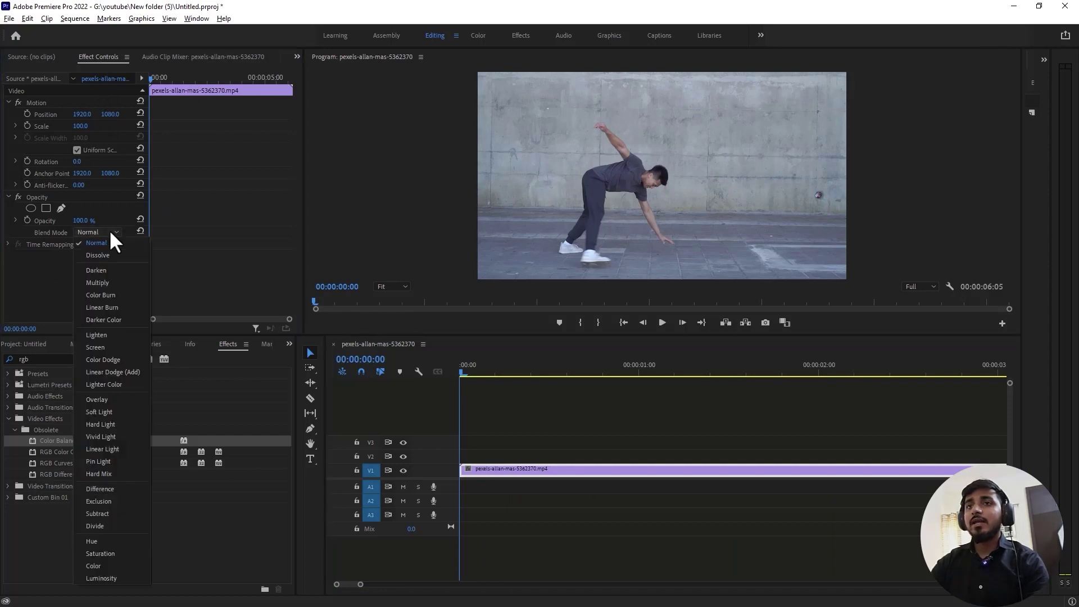
pyautogui.click(112, 372)
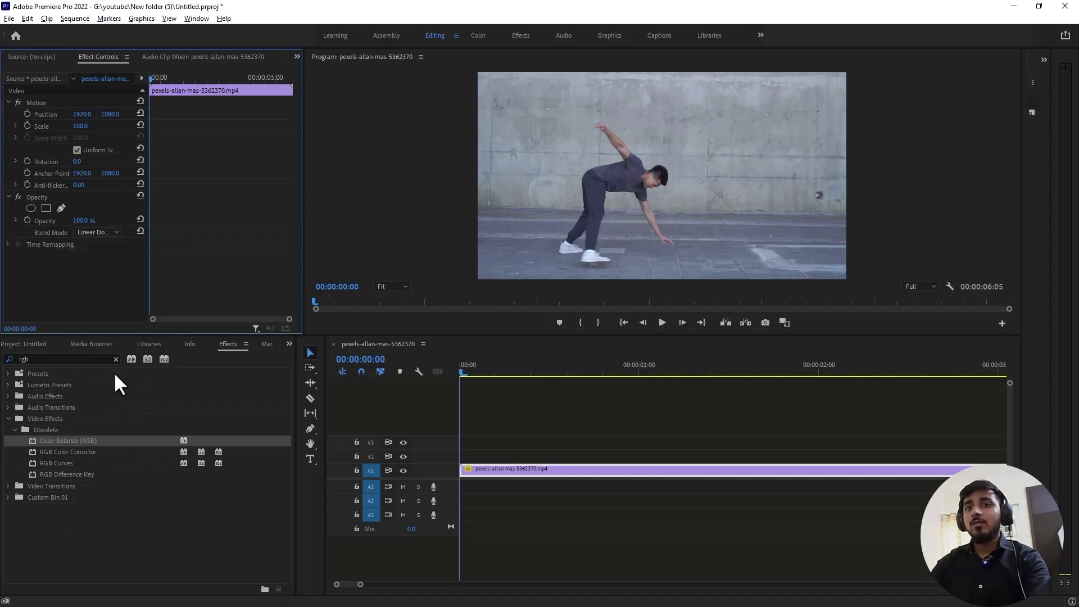
# Find Color Balance (RGB) by searching 'rgb', apply it to the dancer clip, and set Red to 0
pyautogui.click(230, 344)
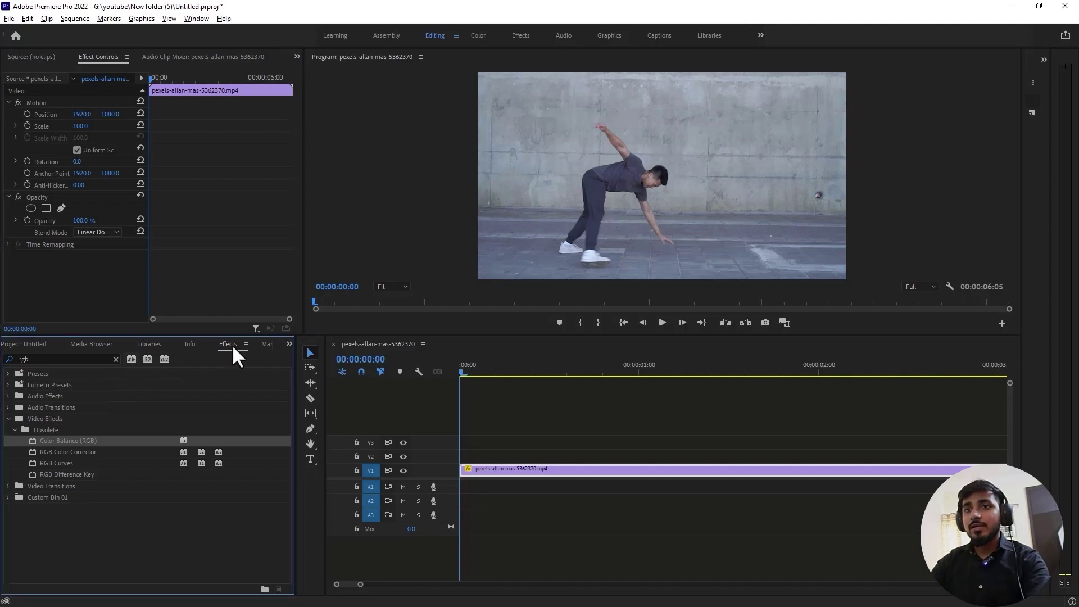
pyautogui.doubleClick(37, 360)
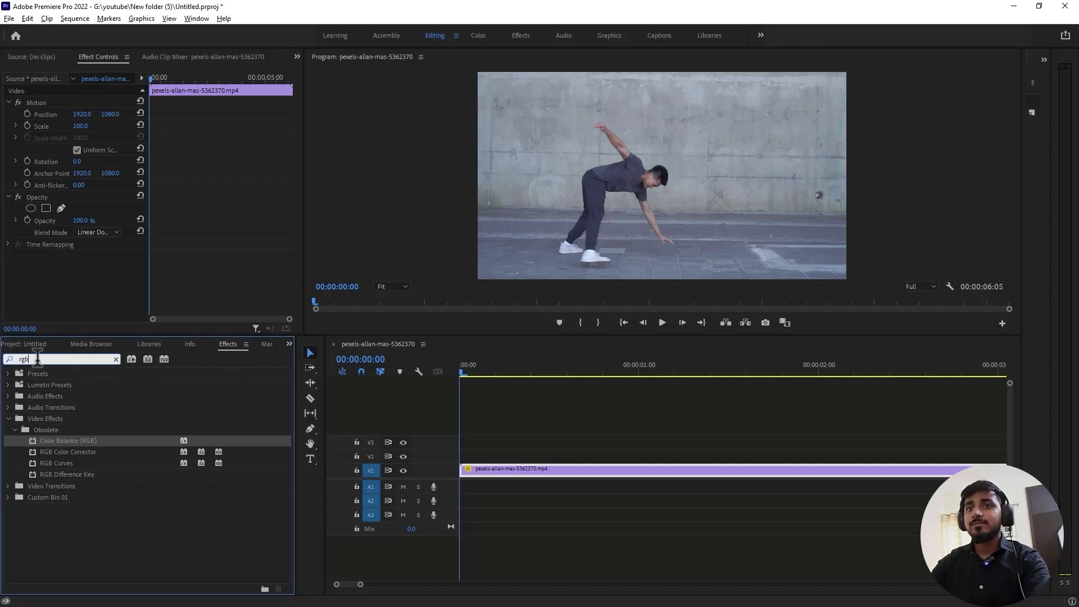
pyautogui.click(71, 442)
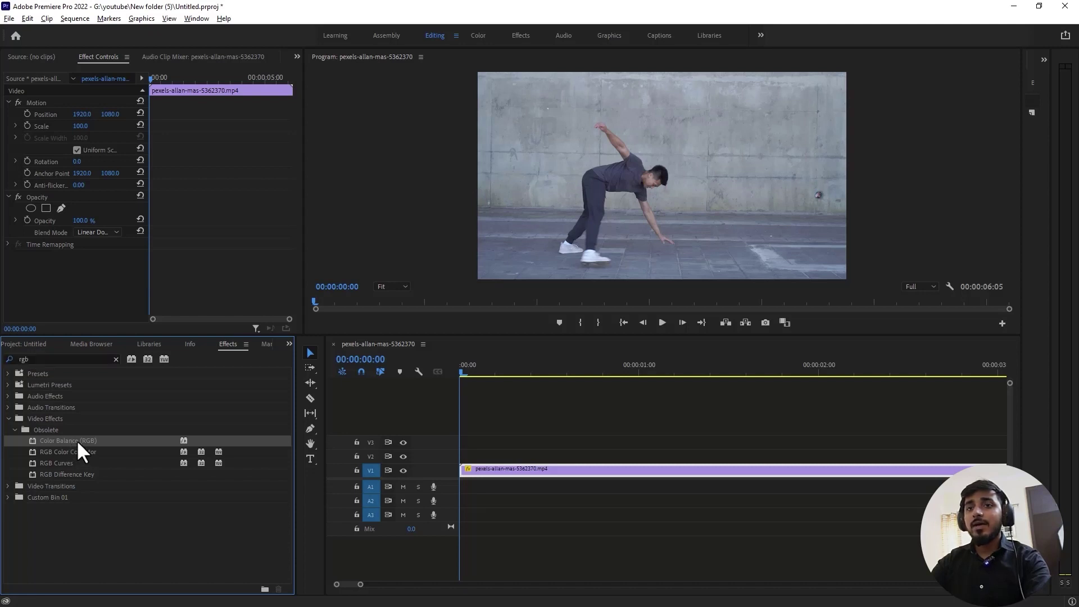
pyautogui.moveTo(77, 442); pyautogui.dragTo(494, 478)
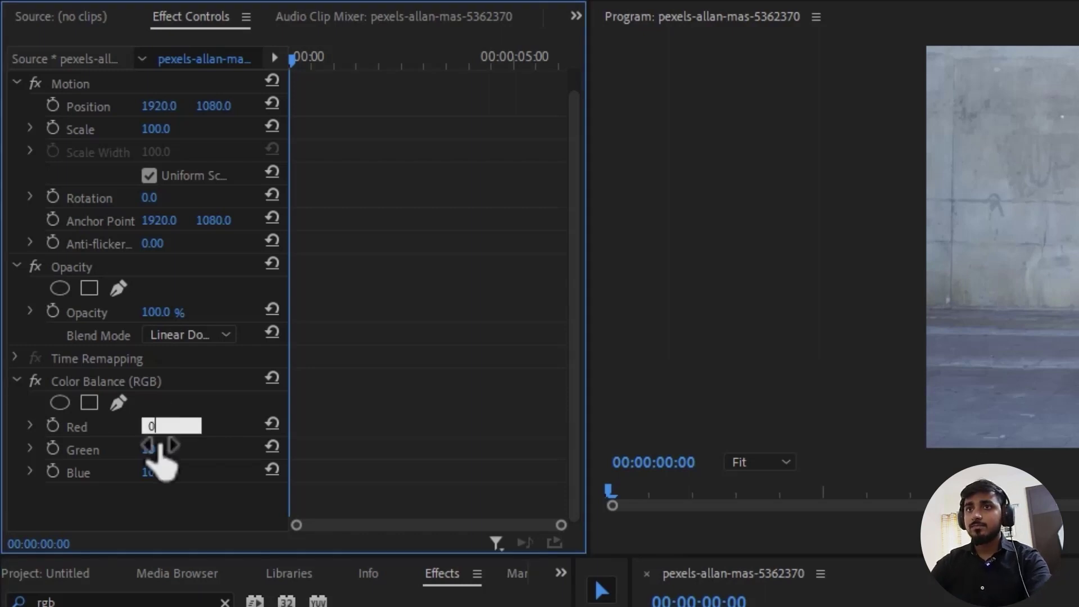
pyautogui.click(153, 449)
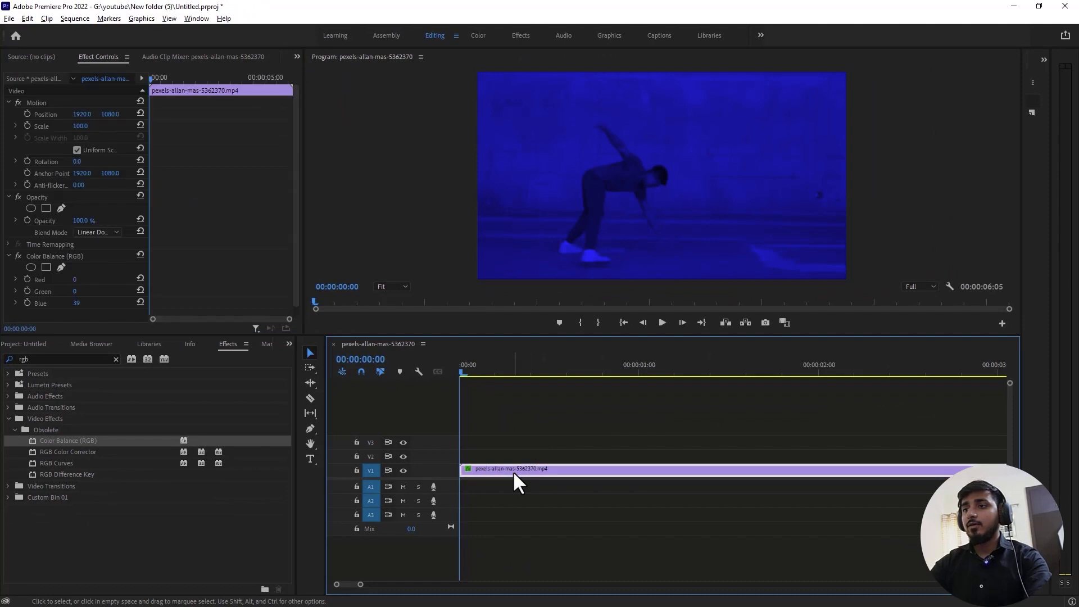
# Duplicate the dancer clip onto a higher track with an offset, and set the middle copy's Blue to 0
pyautogui.moveTo(513, 471); pyautogui.dragTo(504, 443)
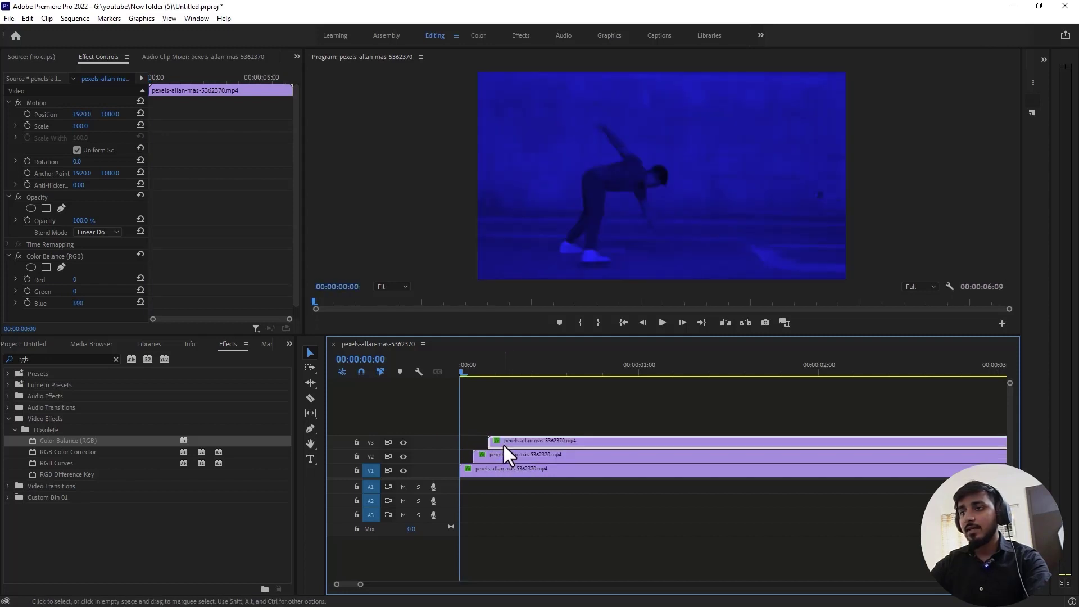
pyautogui.click(500, 456)
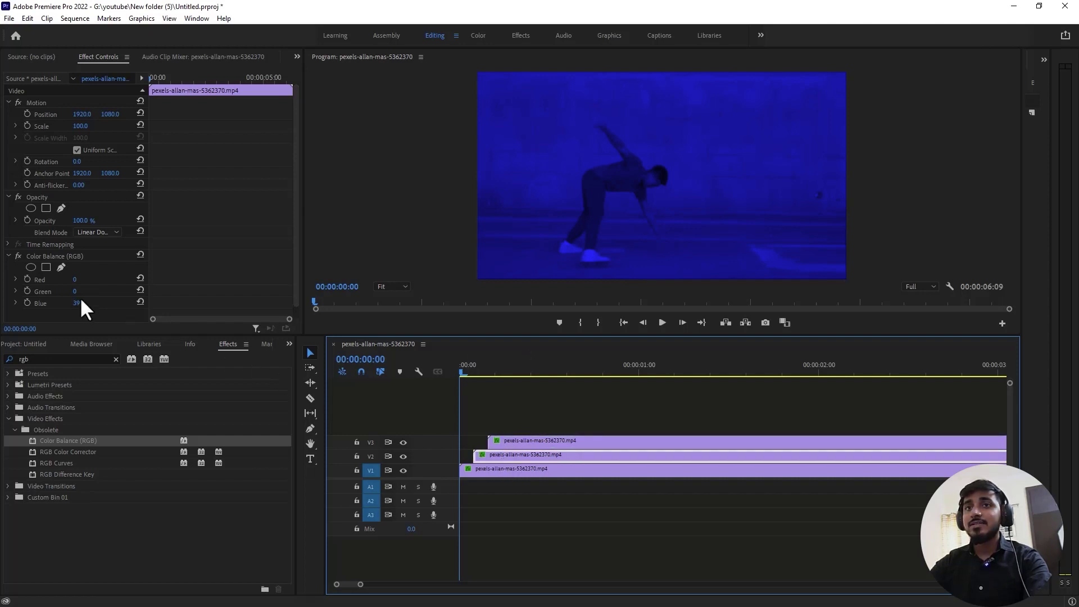
pyautogui.click(73, 280)
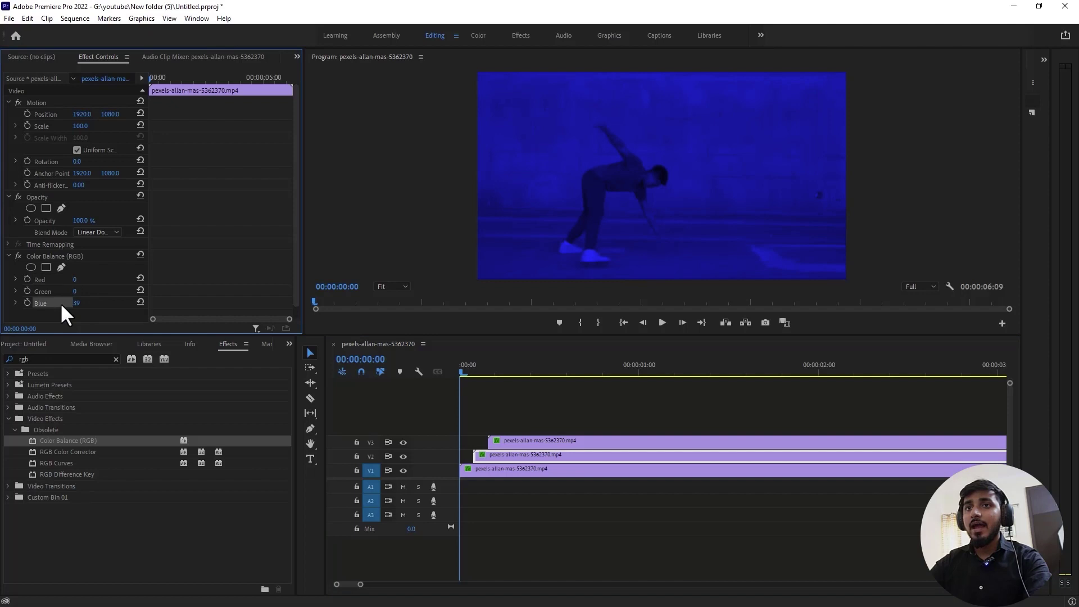
pyautogui.click(76, 302)
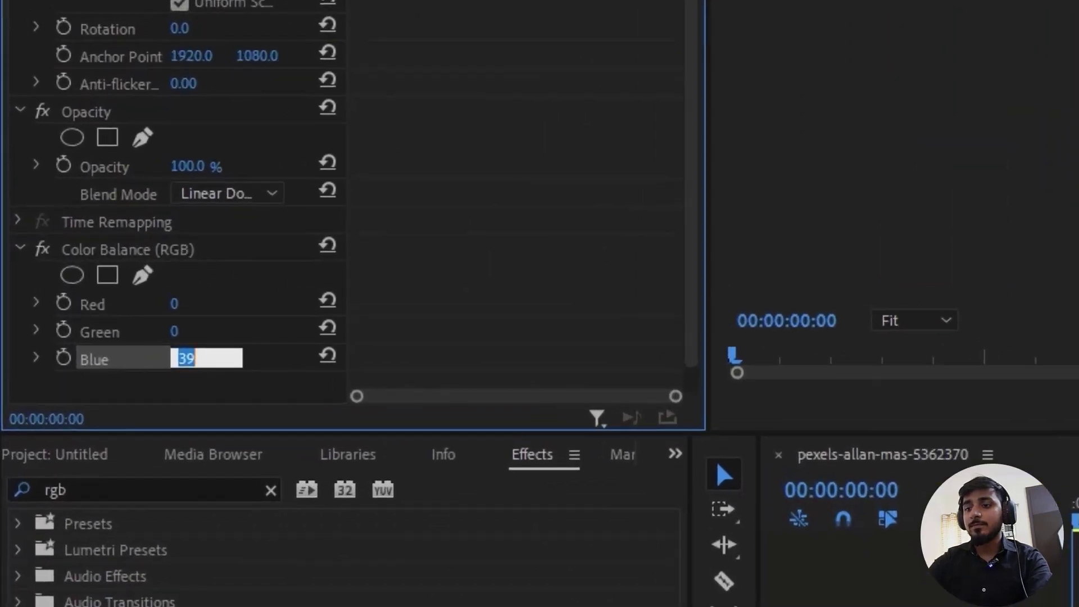
pyautogui.write('0')
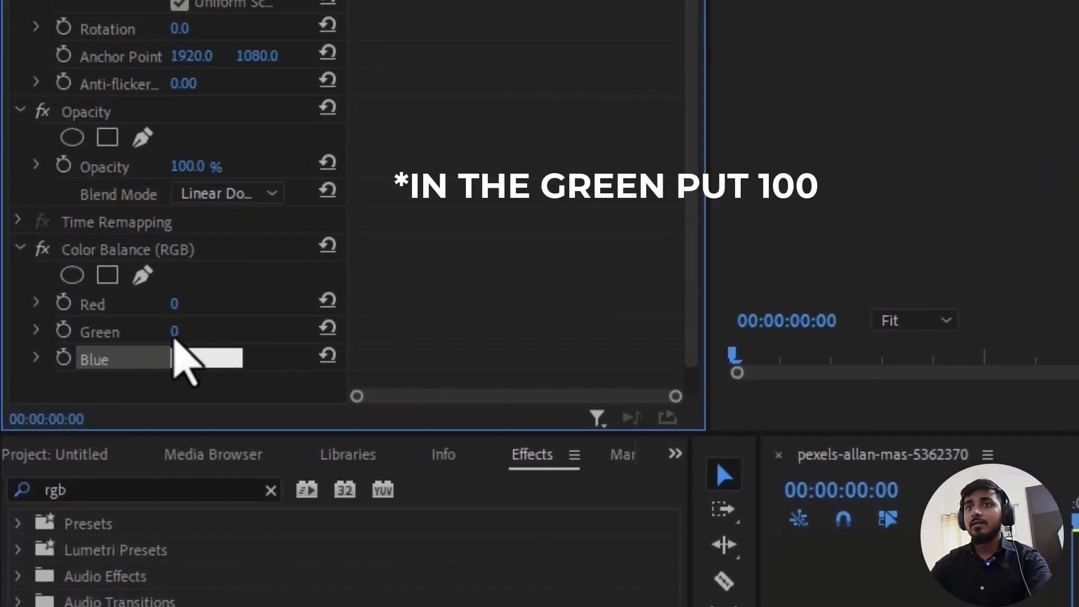
pyautogui.click(175, 332)
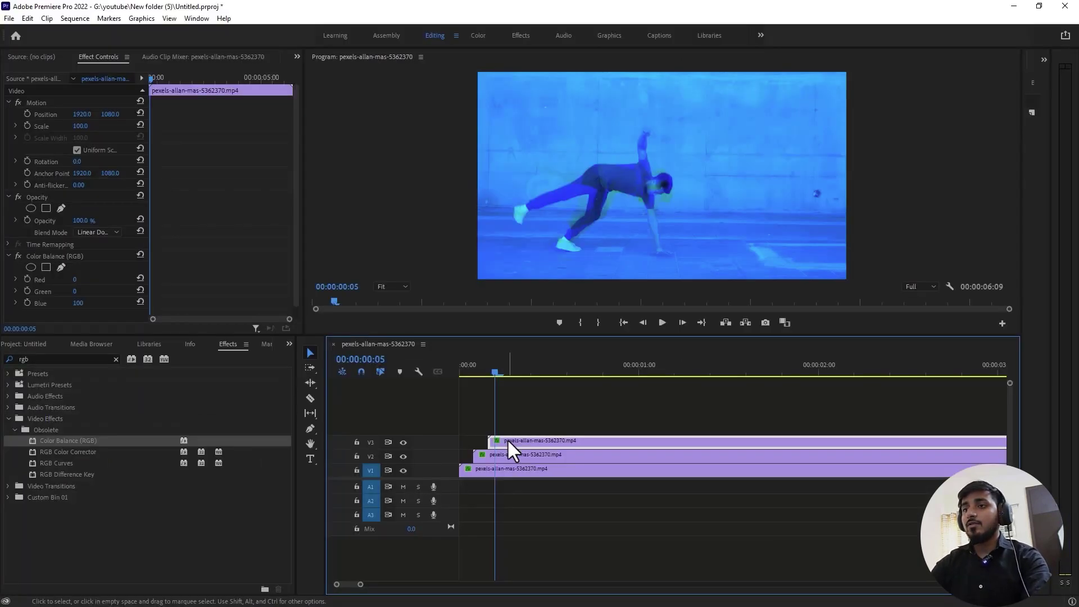
# Set the other copy's Color Balance Blue to 0 and Red to 100
pyautogui.click(80, 303)
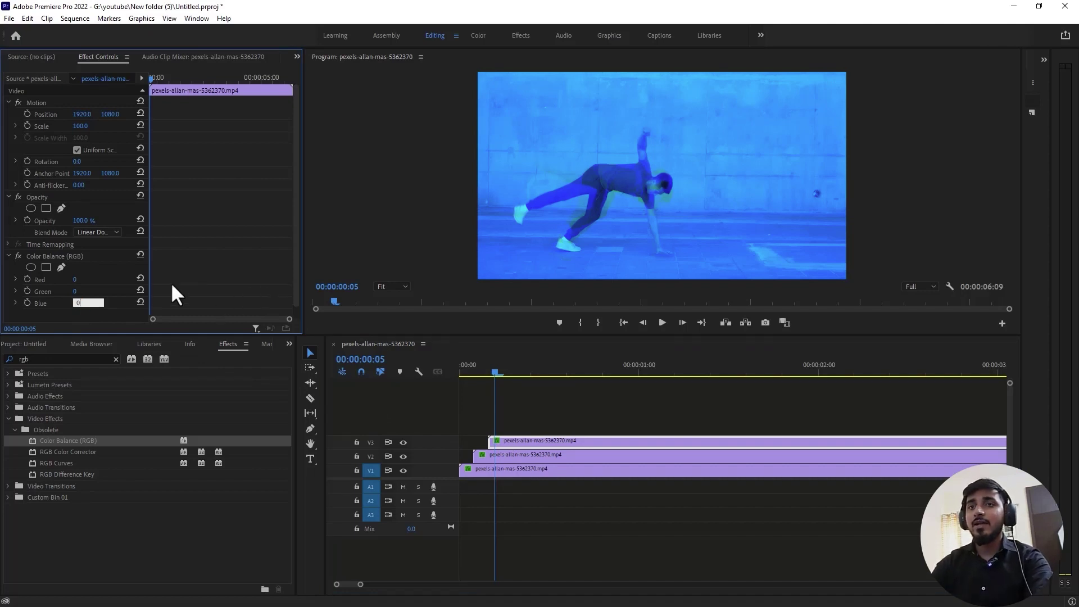
pyautogui.click(75, 279)
pyautogui.write('100')
pyautogui.click(528, 420)
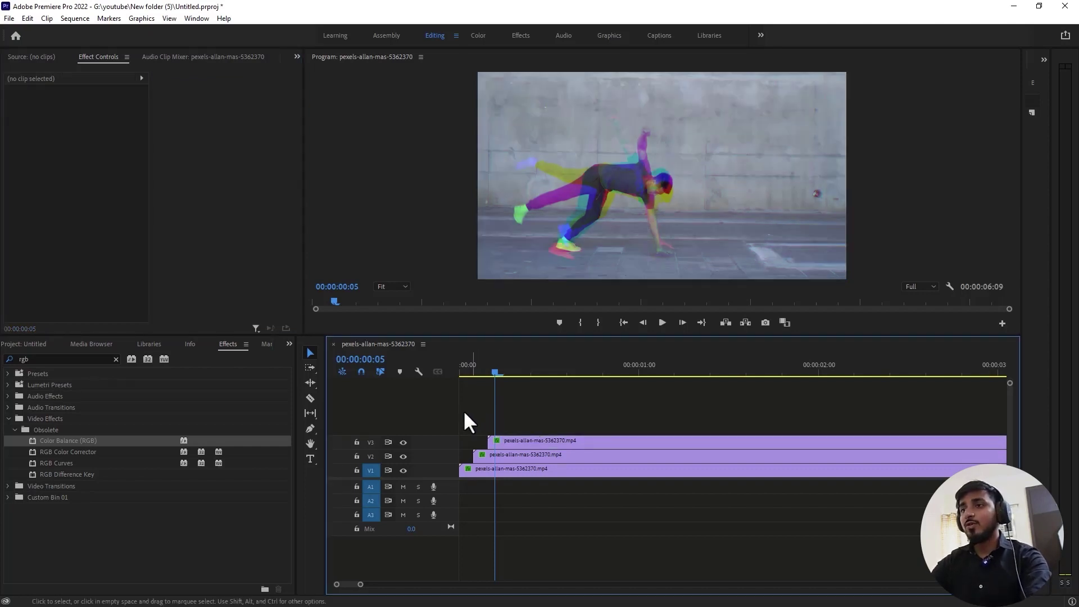
# Cut all three dancer layers at 00:00:00:04, delete the pieces before the cut, and ripple delete the gap
pyautogui.moveTo(464, 414); pyautogui.dragTo(491, 495)
pyautogui.click(491, 372)
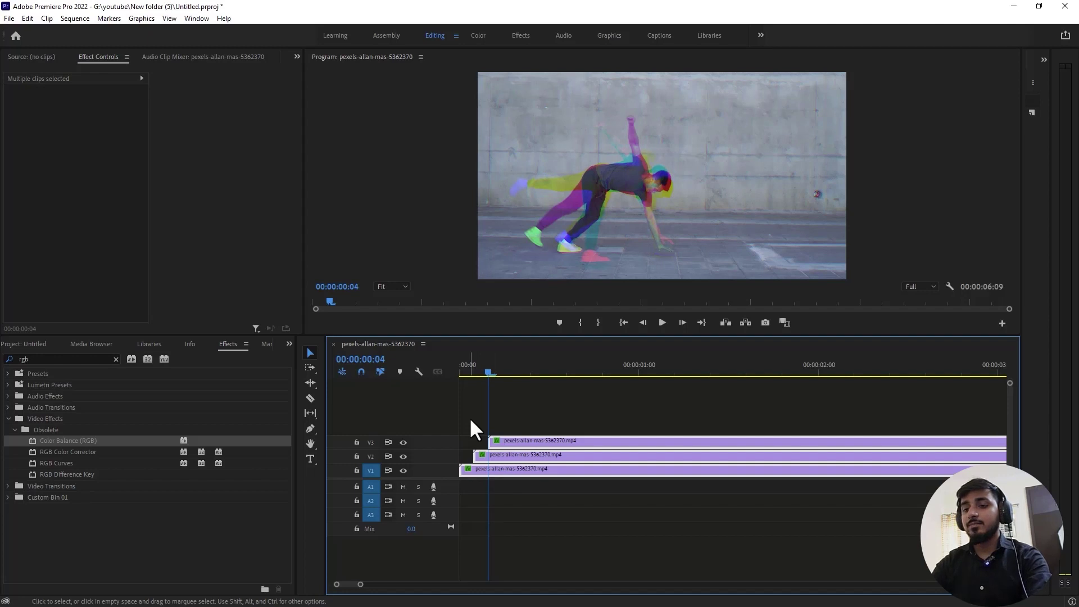
pyautogui.hotkey('ctrl', 'k')
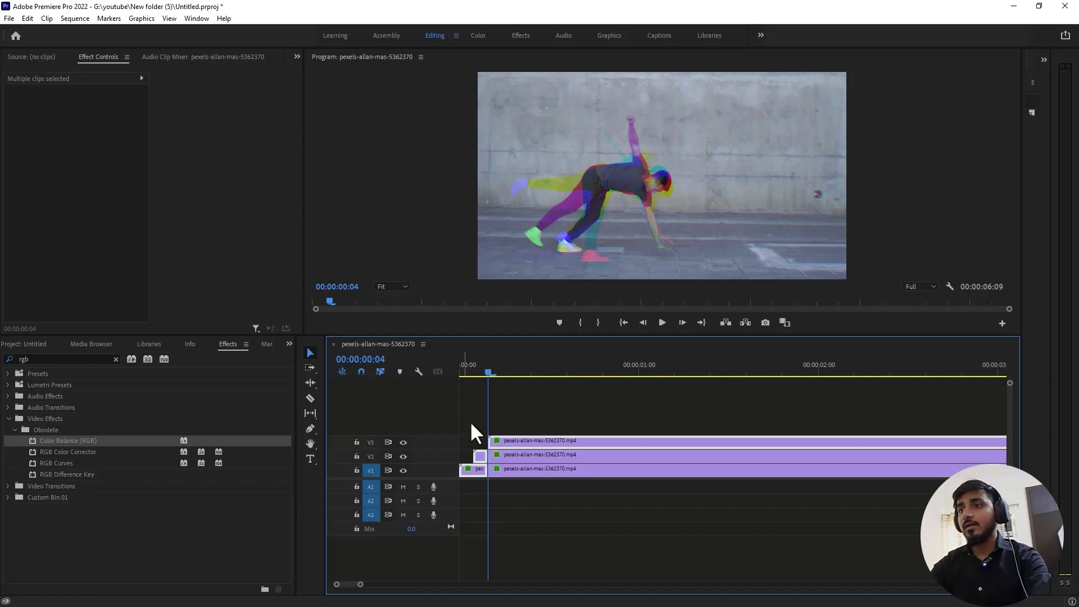
pyautogui.moveTo(472, 426); pyautogui.dragTo(477, 518)
pyautogui.press('Delete')
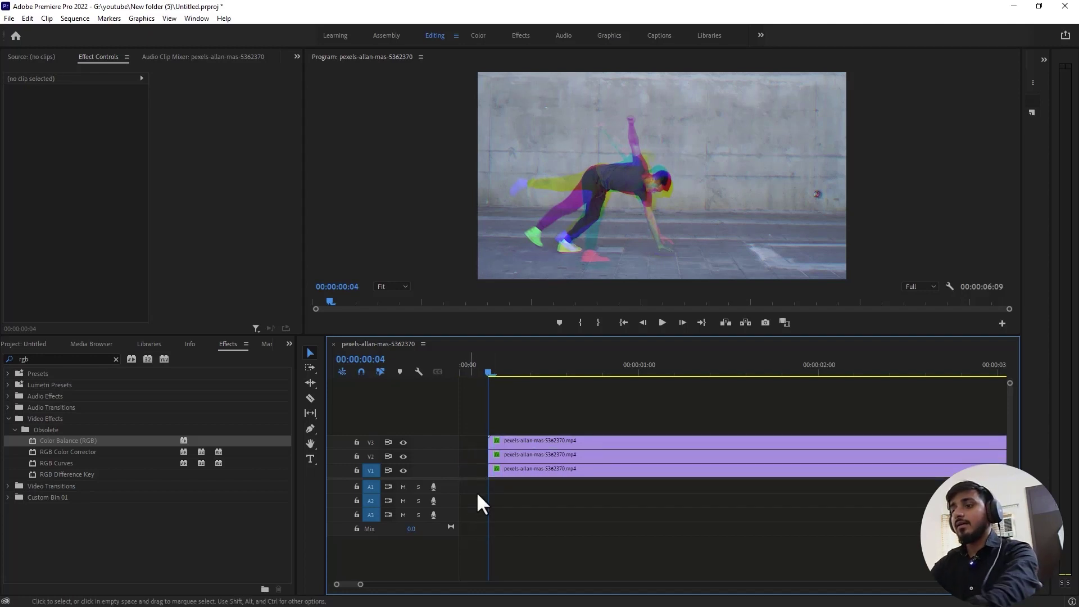
pyautogui.press('Delete')
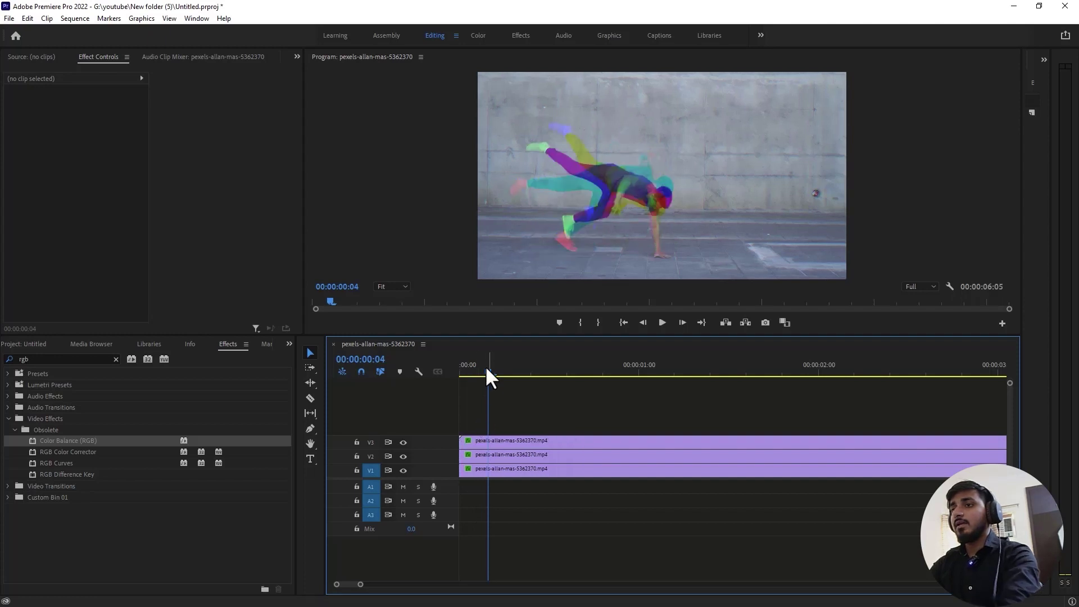